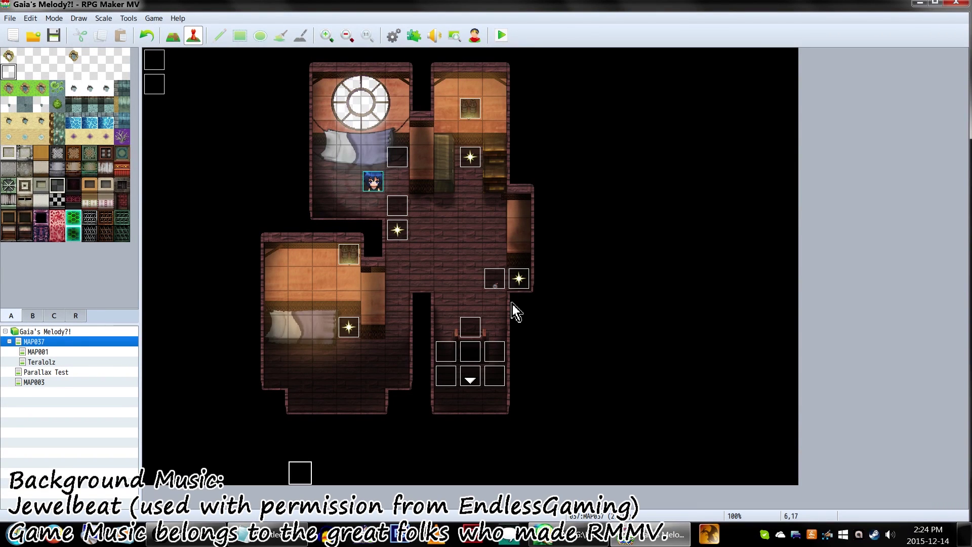
Step: Preview the title screen, then turn MUE_TitleEnhanced ON and open its parameter settings
{"action": "left_click", "coordinate": [502, 35]}
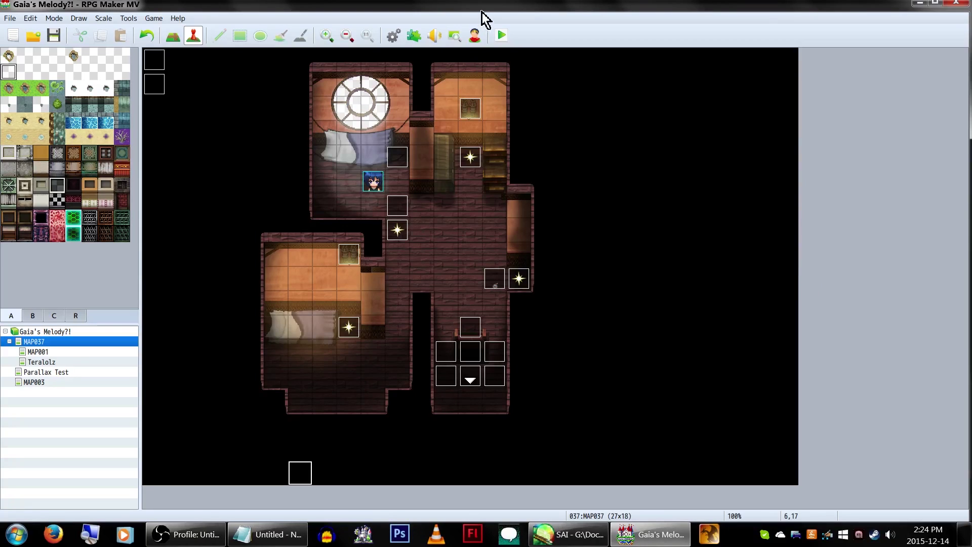
{"action": "left_click", "coordinate": [414, 37]}
{"action": "scroll", "coordinate": [477, 245], "scroll_direction": "down", "scroll_amount": 5}
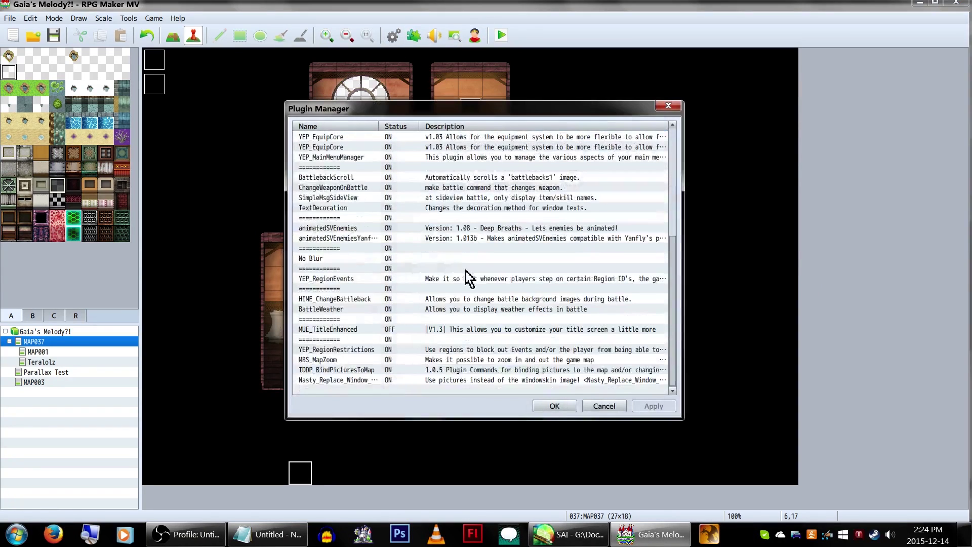
{"action": "left_click", "coordinate": [397, 331]}
{"action": "right_click", "coordinate": [397, 330]}
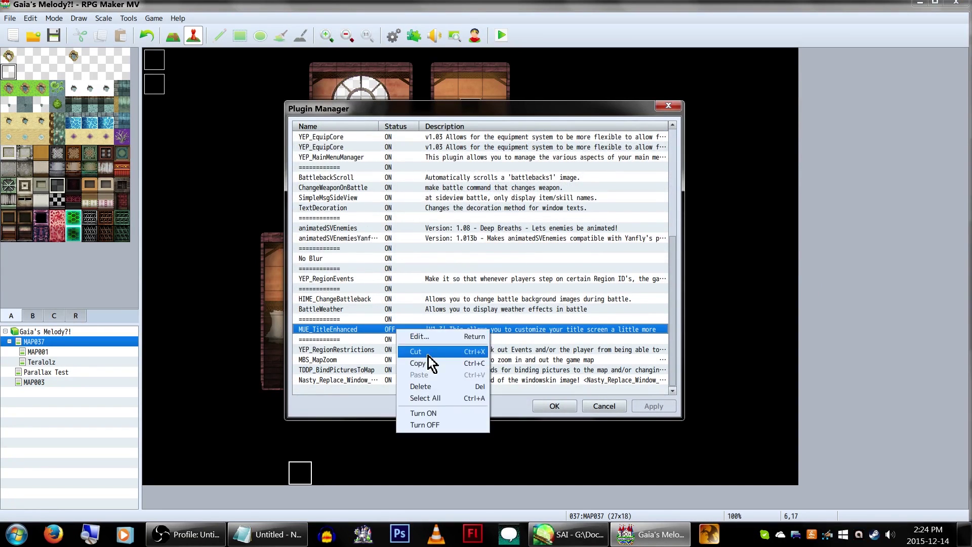
{"action": "left_click", "coordinate": [449, 414]}
{"action": "double_click", "coordinate": [419, 330]}
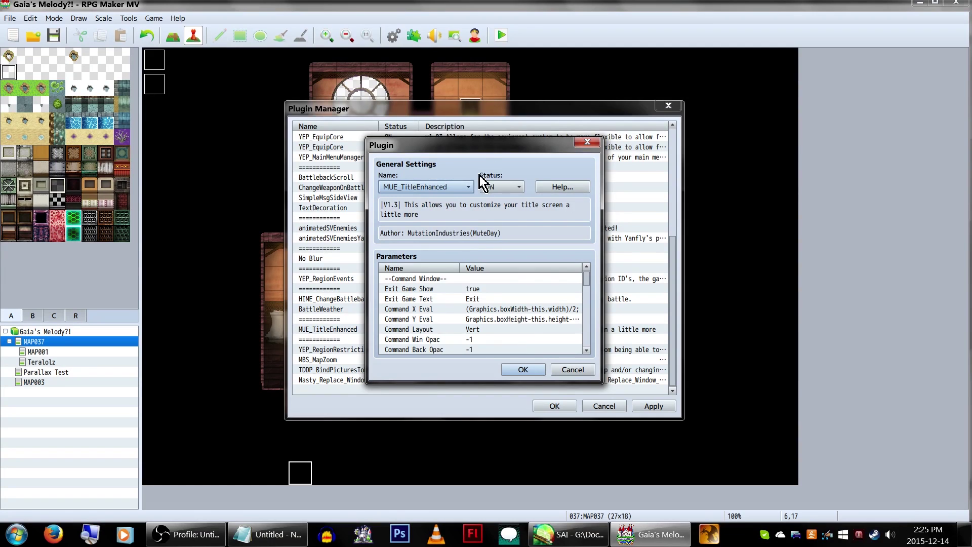
{"action": "left_click_drag", "start_coordinate": [507, 147], "coordinate": [437, 132]}
Step: Place the Notepad notes beside the settings and highlight the Exit Game Show and Exit Game Text descriptions
{"action": "left_click", "coordinate": [267, 534]}
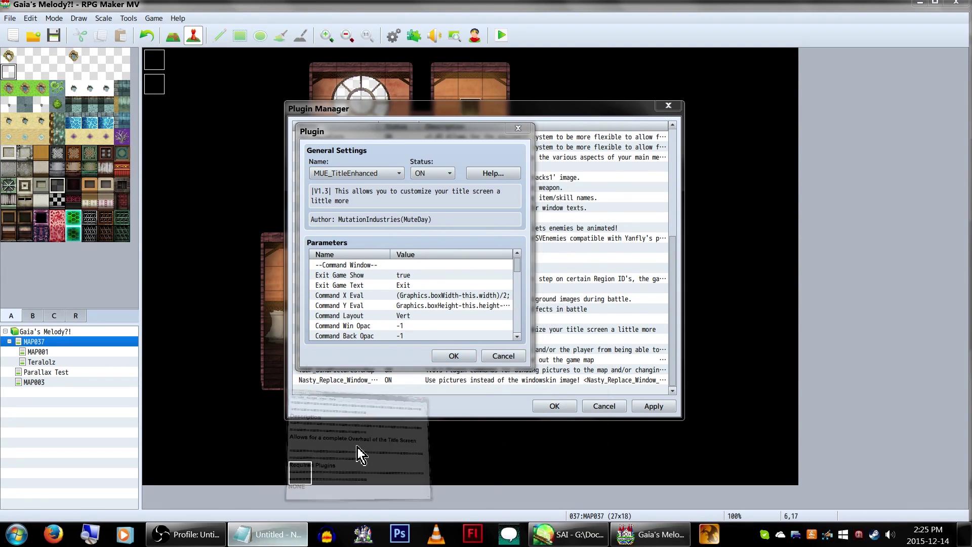
{"action": "left_click_drag", "start_coordinate": [514, 117], "coordinate": [694, 87]}
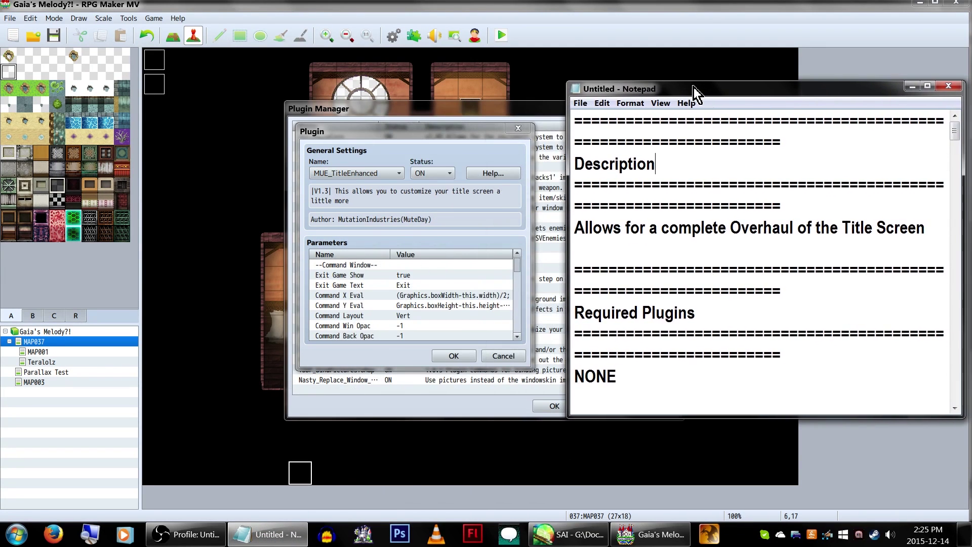
{"action": "scroll", "coordinate": [728, 220], "scroll_direction": "down", "scroll_amount": 3}
{"action": "scroll", "coordinate": [727, 220], "scroll_direction": "down", "scroll_amount": 5}
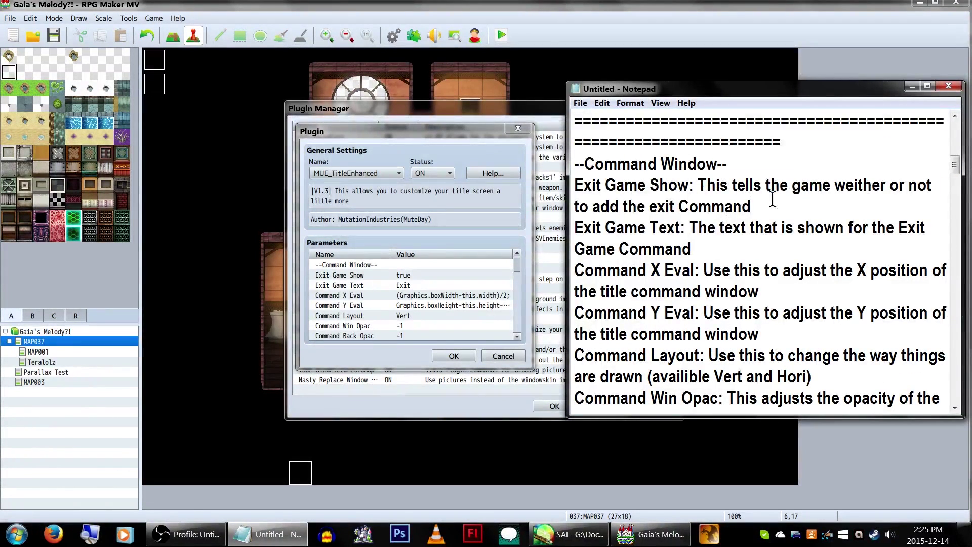
{"action": "left_click_drag", "start_coordinate": [752, 207], "coordinate": [584, 186]}
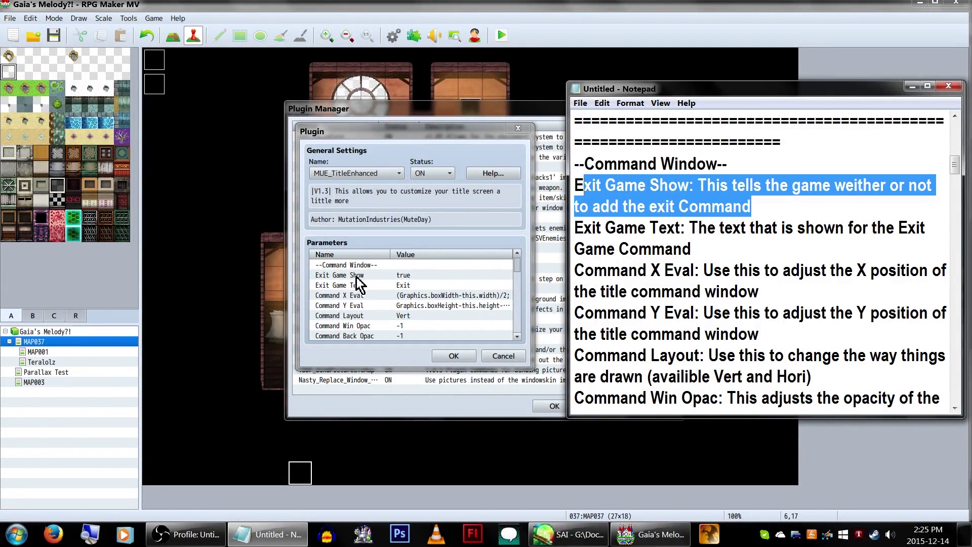
{"action": "left_click_drag", "start_coordinate": [748, 247], "coordinate": [541, 233]}
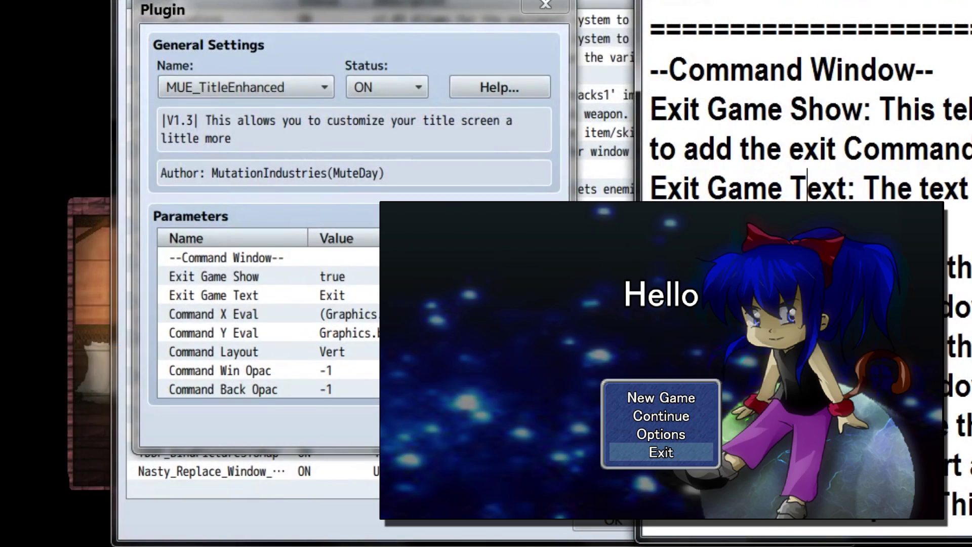
Step: Inspect the Command X Eval value and leave it unchanged
{"action": "scroll", "coordinate": [805, 101], "scroll_direction": "down", "scroll_amount": 1}
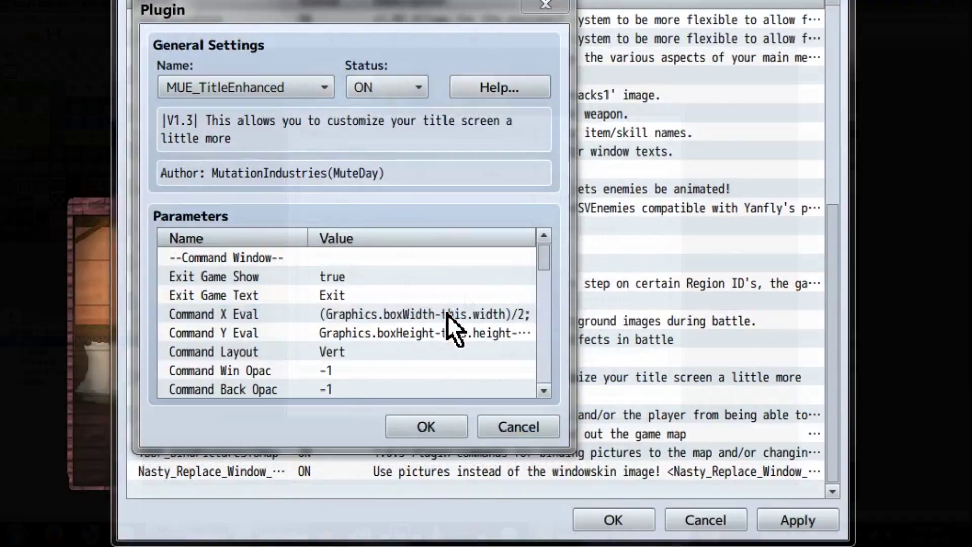
{"action": "double_click", "coordinate": [447, 315]}
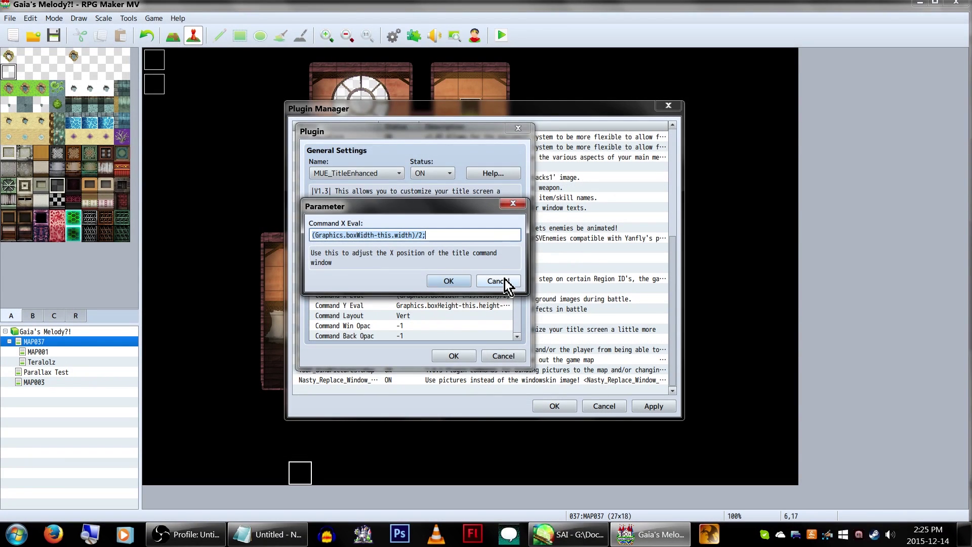
{"action": "left_click", "coordinate": [497, 281]}
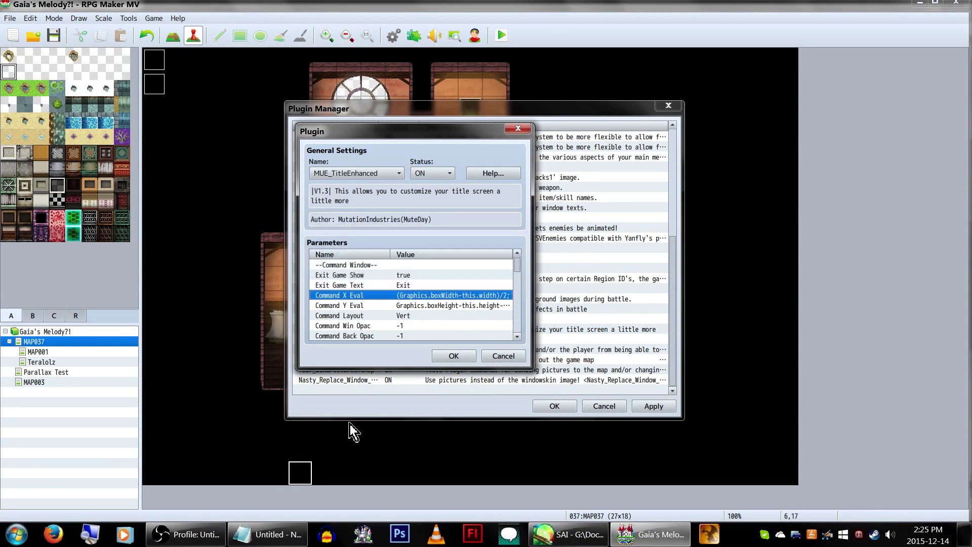
{"action": "left_click", "coordinate": [453, 316]}
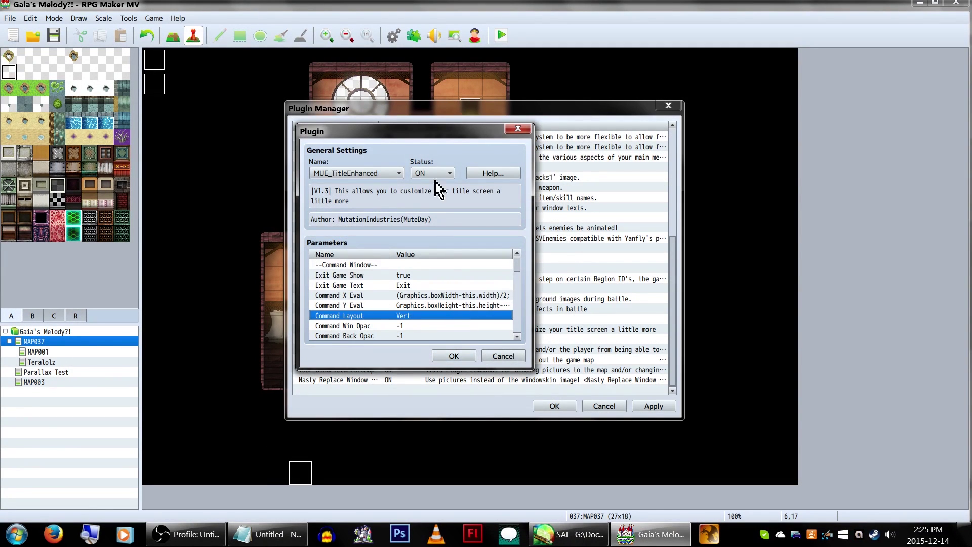
Step: Change Command Layout from Vert to Hori, then open Command Win Opac, which shows -1
{"action": "left_click_drag", "start_coordinate": [444, 126], "coordinate": [505, 145]}
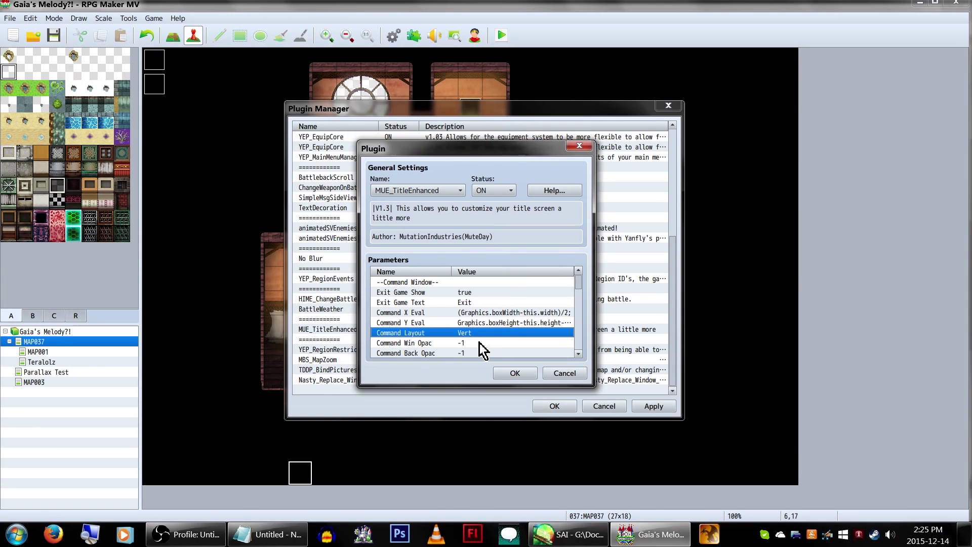
{"action": "double_click", "coordinate": [476, 332]}
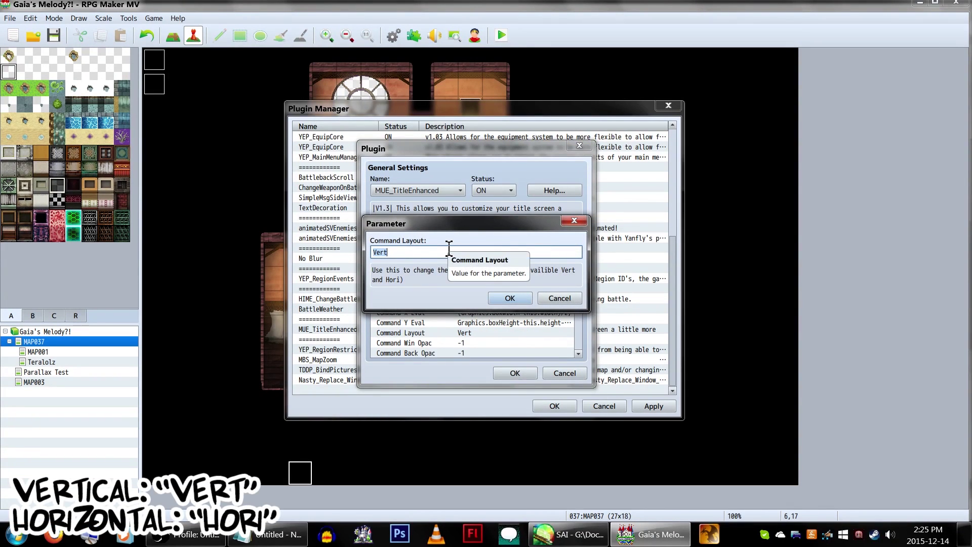
{"action": "type", "text": "Hori"}
{"action": "key", "text": "Return"}
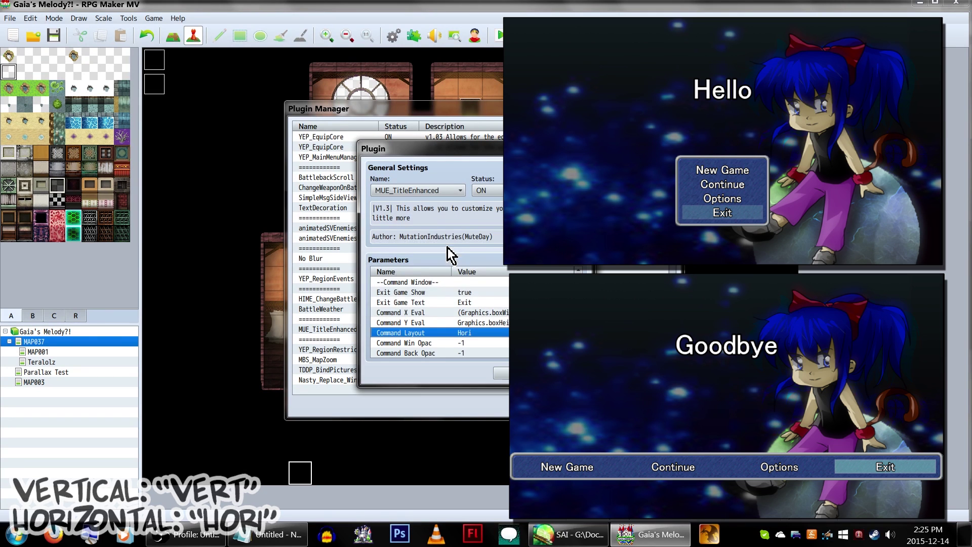
{"action": "scroll", "coordinate": [502, 337], "scroll_direction": "down", "scroll_amount": 3}
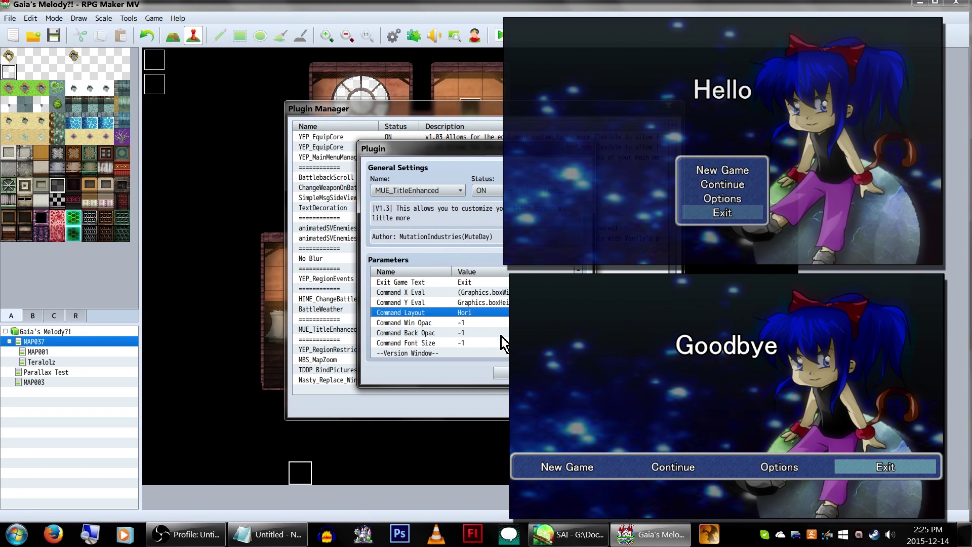
{"action": "double_click", "coordinate": [494, 313]}
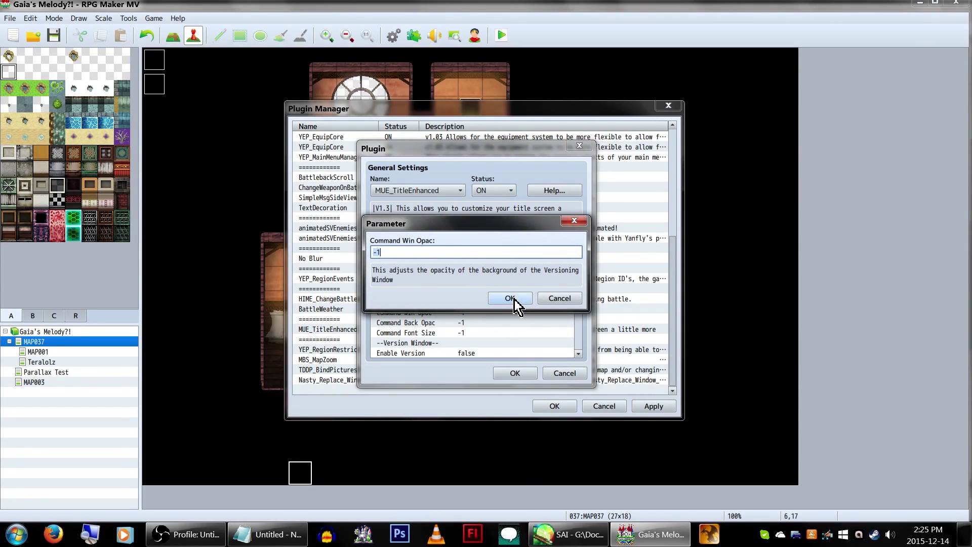
{"action": "left_click", "coordinate": [510, 298]}
{"action": "left_click", "coordinate": [268, 534]}
{"action": "scroll", "coordinate": [659, 339], "scroll_direction": "down", "scroll_amount": 1}
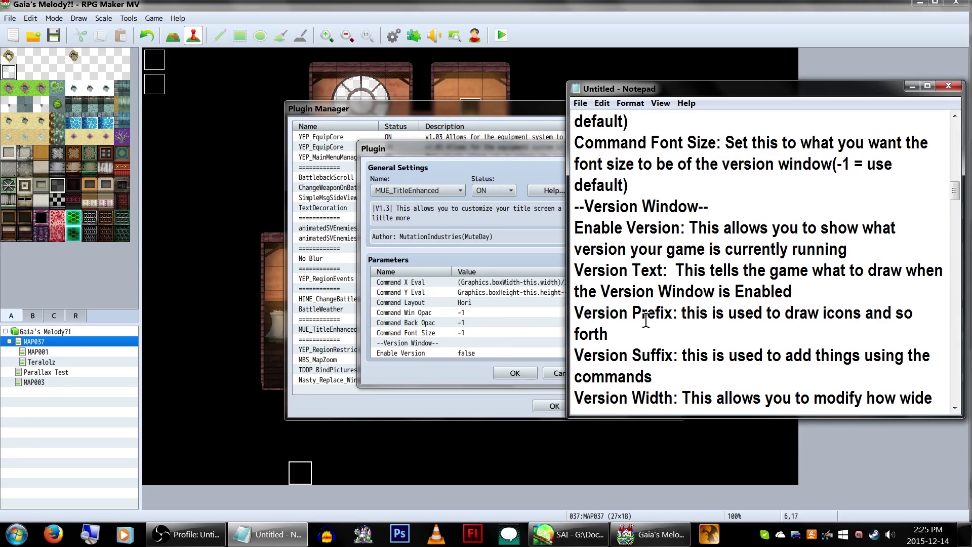
{"action": "scroll", "coordinate": [639, 279], "scroll_direction": "up", "scroll_amount": 3}
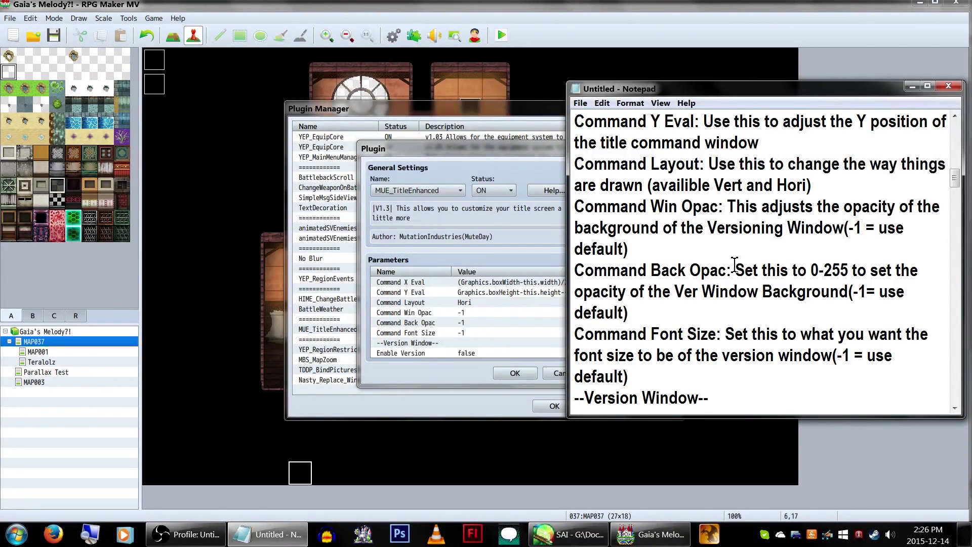
{"action": "scroll", "coordinate": [734, 266], "scroll_direction": "down", "scroll_amount": 1}
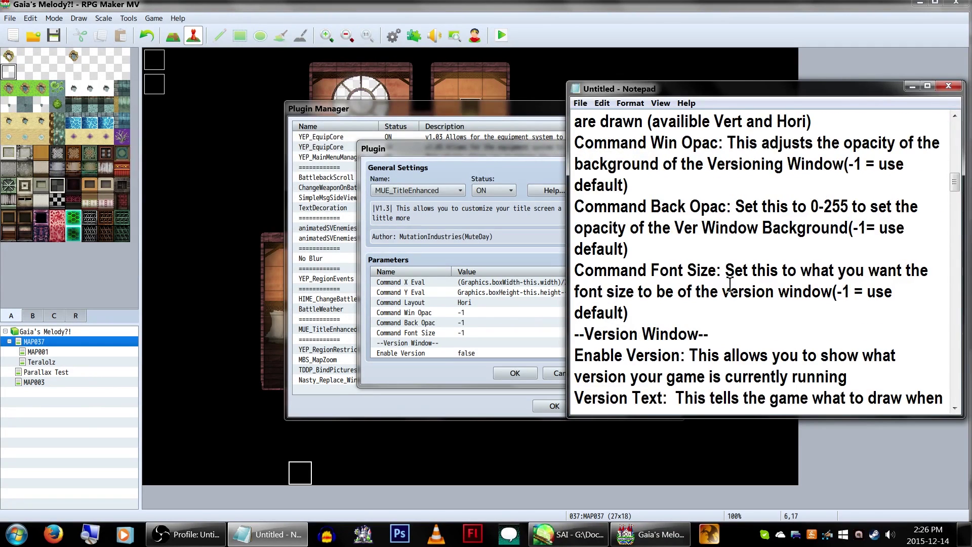
Step: Set Enable Version to true
{"action": "left_click", "coordinate": [461, 372]}
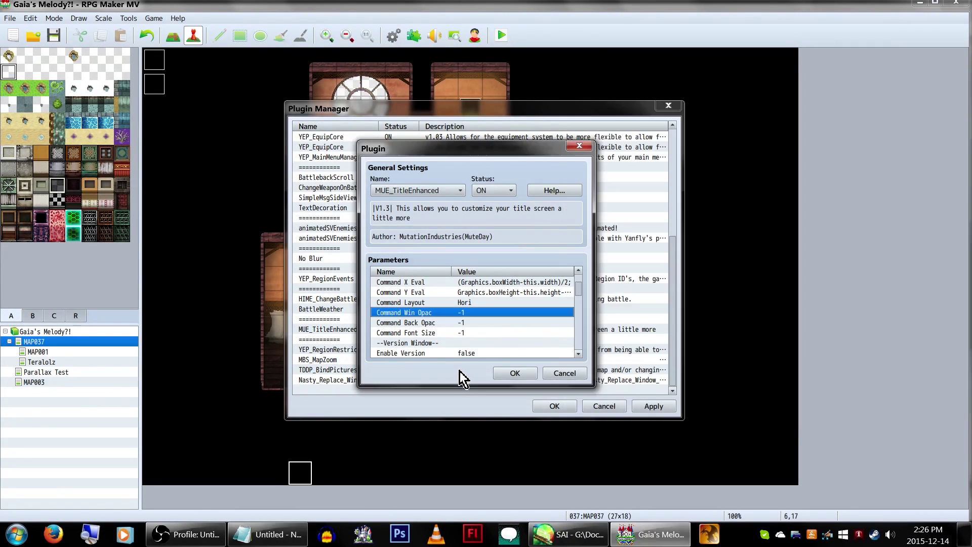
{"action": "scroll", "coordinate": [488, 328], "scroll_direction": "down", "scroll_amount": 1}
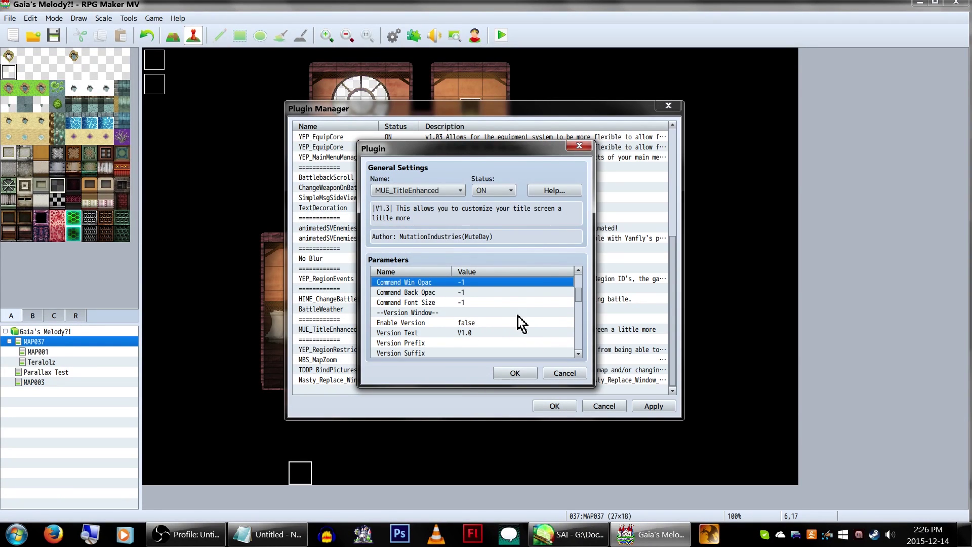
{"action": "left_click", "coordinate": [506, 315]}
{"action": "double_click", "coordinate": [503, 323]}
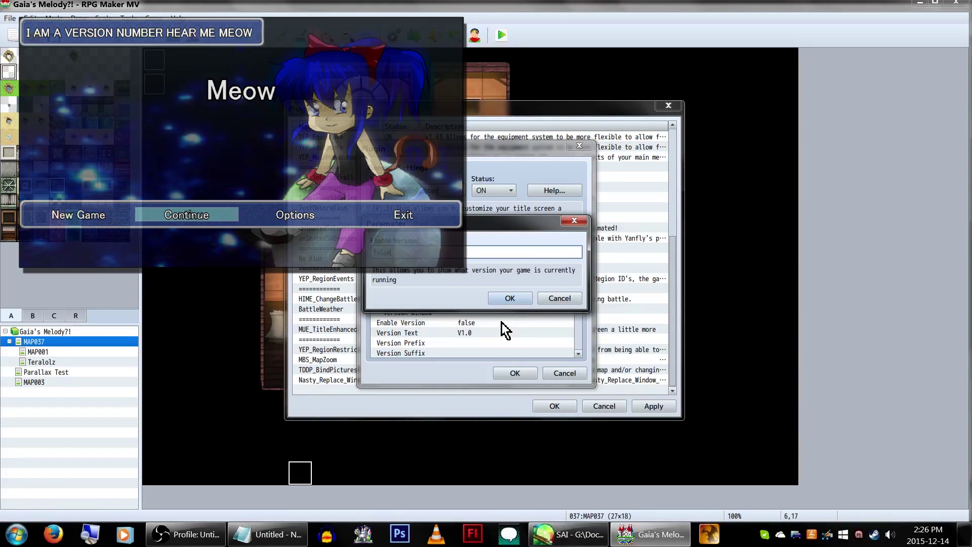
{"action": "type", "text": "tr"}
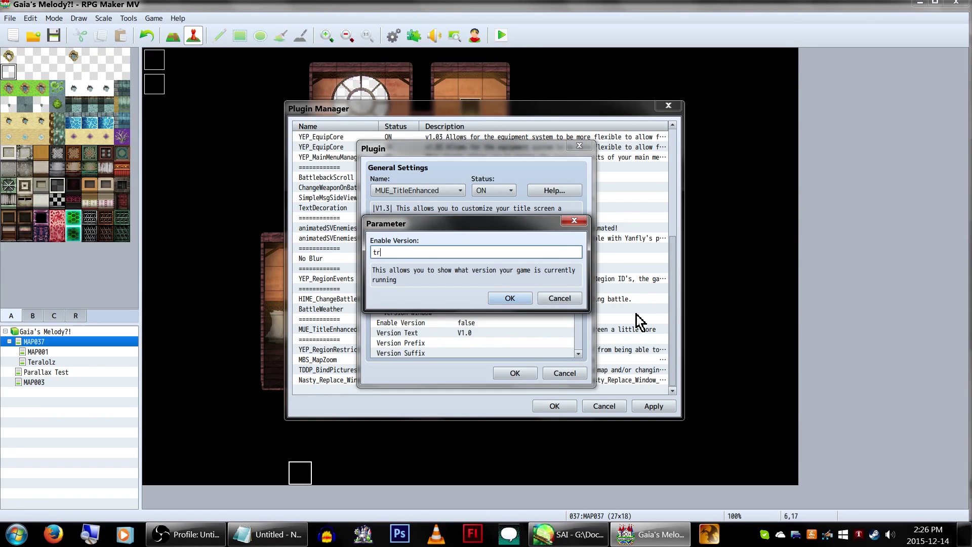
{"action": "type", "text": "ue"}
{"action": "key", "text": "Return"}
Step: Change Version Text from V1.0 to V3.6
{"action": "double_click", "coordinate": [529, 333]}
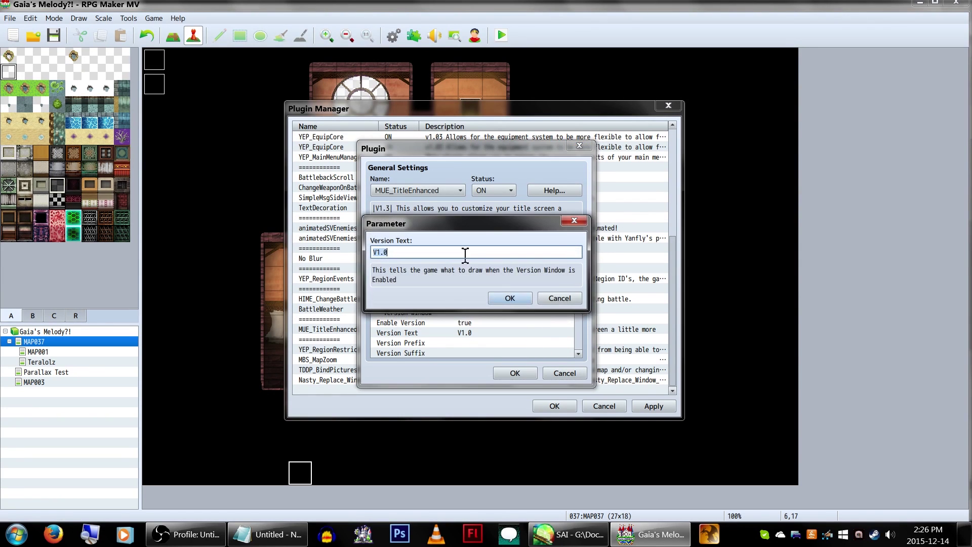
{"action": "left_click", "coordinate": [561, 255]}
{"action": "key", "text": "Return"}
Step: Read the Notepad notes covering Version Prefix through Version Opac
{"action": "scroll", "coordinate": [494, 321], "scroll_direction": "down", "scroll_amount": 3}
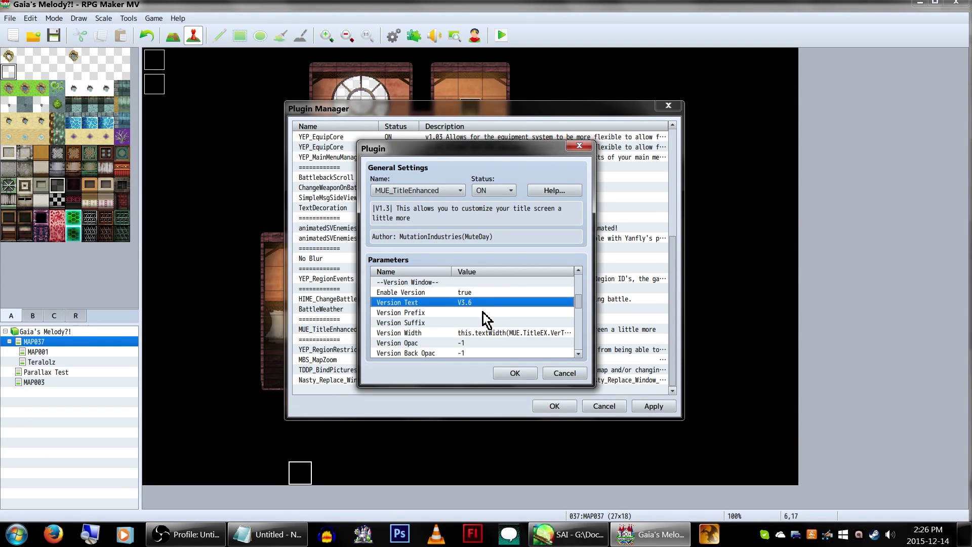
{"action": "left_click", "coordinate": [483, 313]}
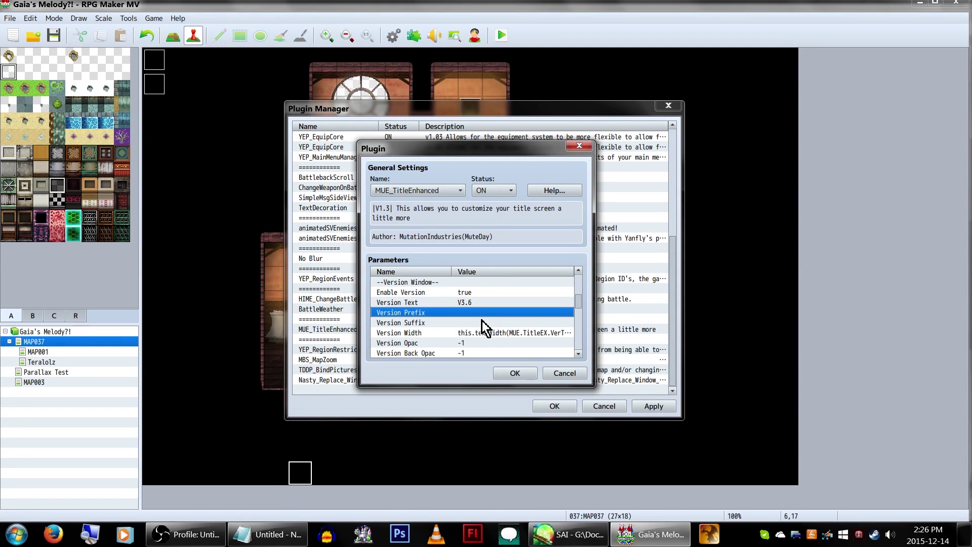
{"action": "key", "text": "alt+Tab"}
{"action": "scroll", "coordinate": [703, 326], "scroll_direction": "down", "scroll_amount": 2}
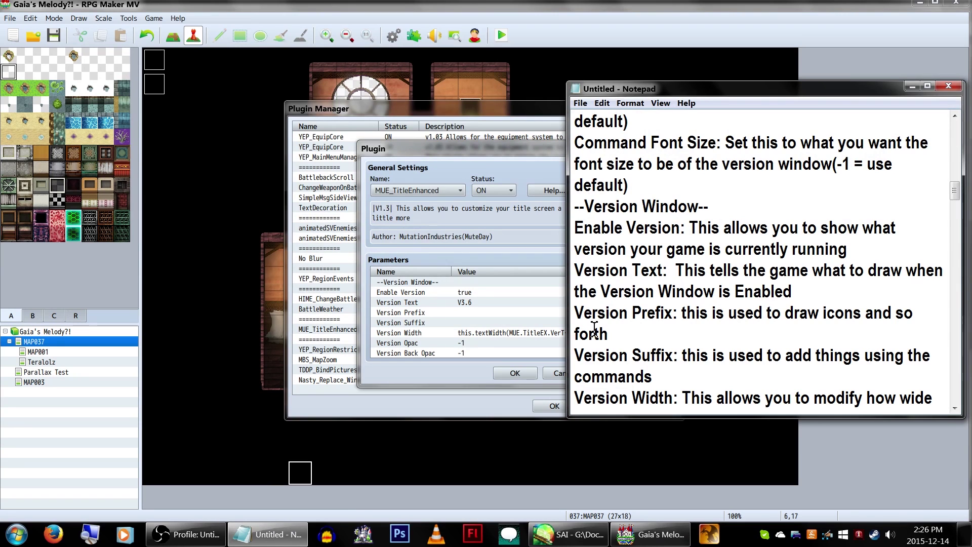
{"action": "scroll", "coordinate": [631, 291], "scroll_direction": "down", "scroll_amount": 1}
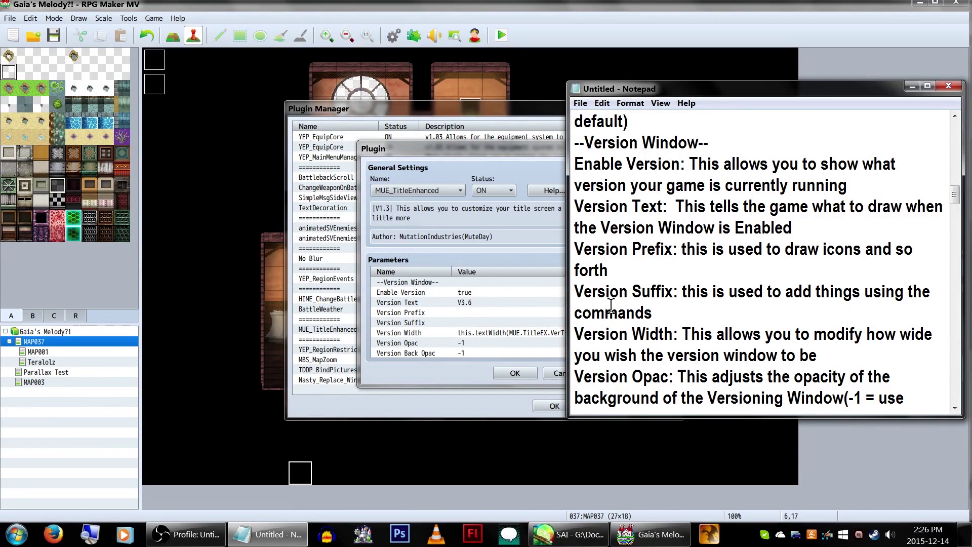
Step: Leave Version Width at its default this.textWidth formula
{"action": "left_click", "coordinate": [496, 325]}
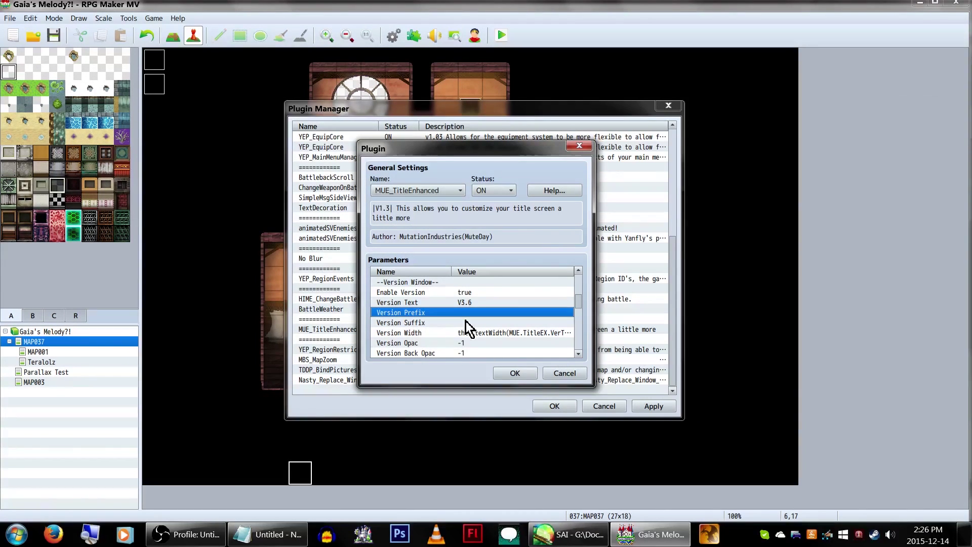
{"action": "scroll", "coordinate": [464, 326], "scroll_direction": "down", "scroll_amount": 1}
{"action": "left_click", "coordinate": [459, 322]}
{"action": "double_click", "coordinate": [464, 324]}
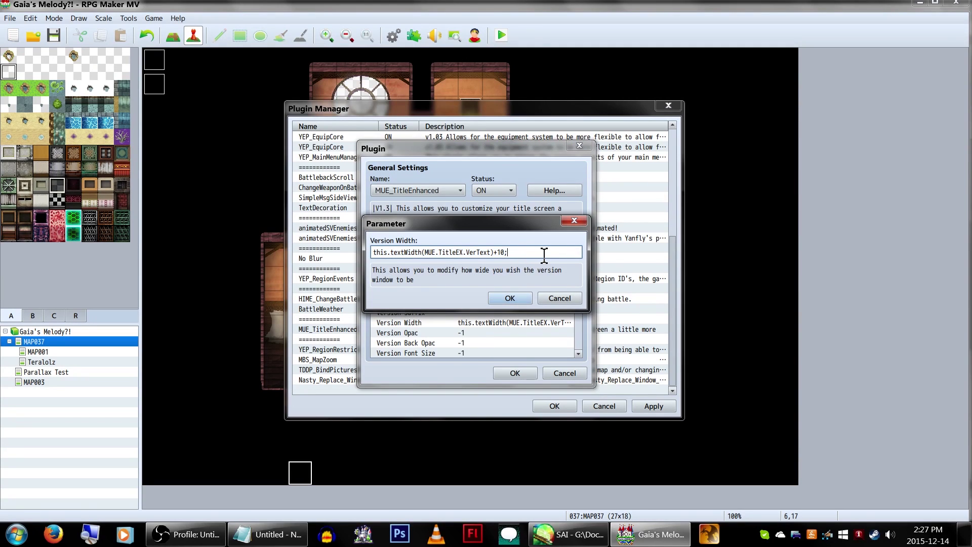
{"action": "left_click", "coordinate": [506, 299]}
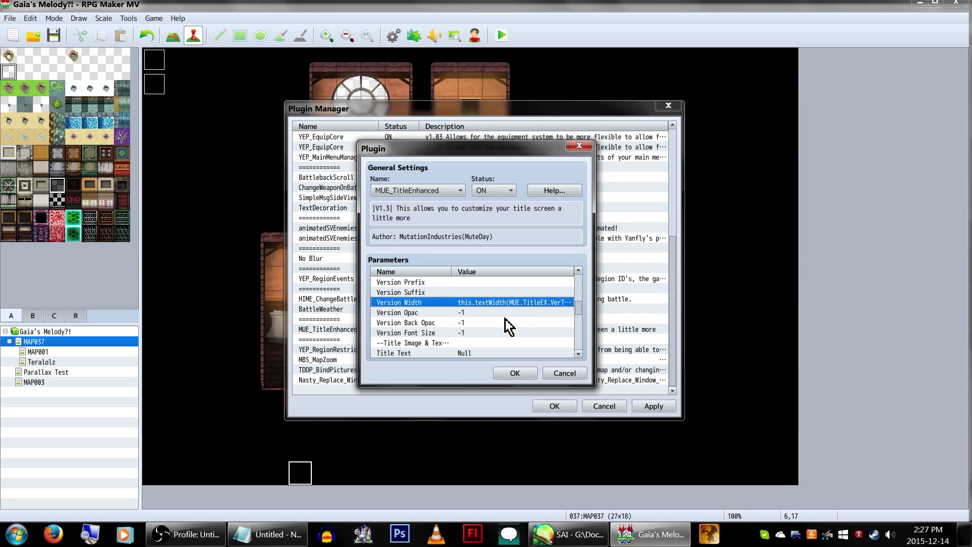
Step: Open the Title Text parameter editor, which shows Null
{"action": "left_click_drag", "start_coordinate": [494, 353], "coordinate": [494, 329]}
{"action": "scroll", "coordinate": [495, 327], "scroll_direction": "down", "scroll_amount": 1}
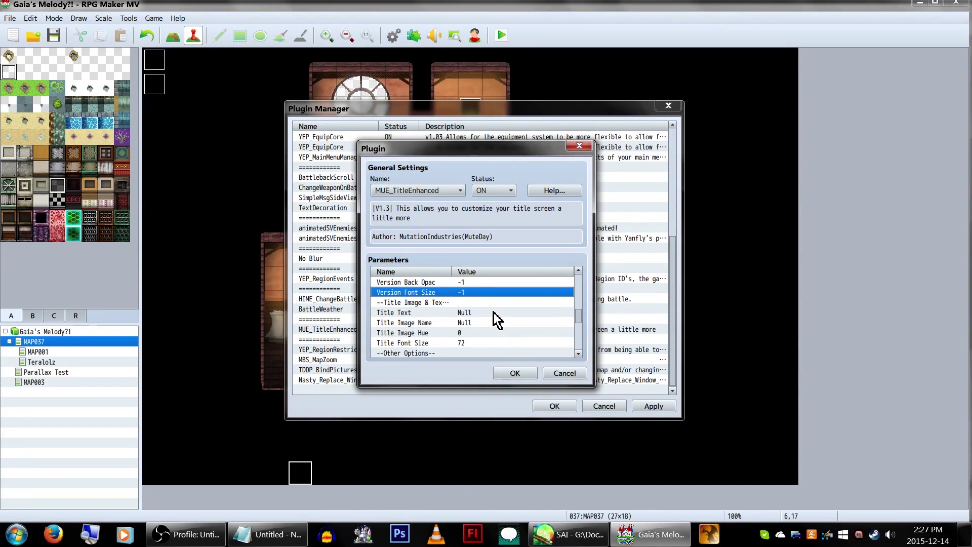
{"action": "double_click", "coordinate": [494, 312]}
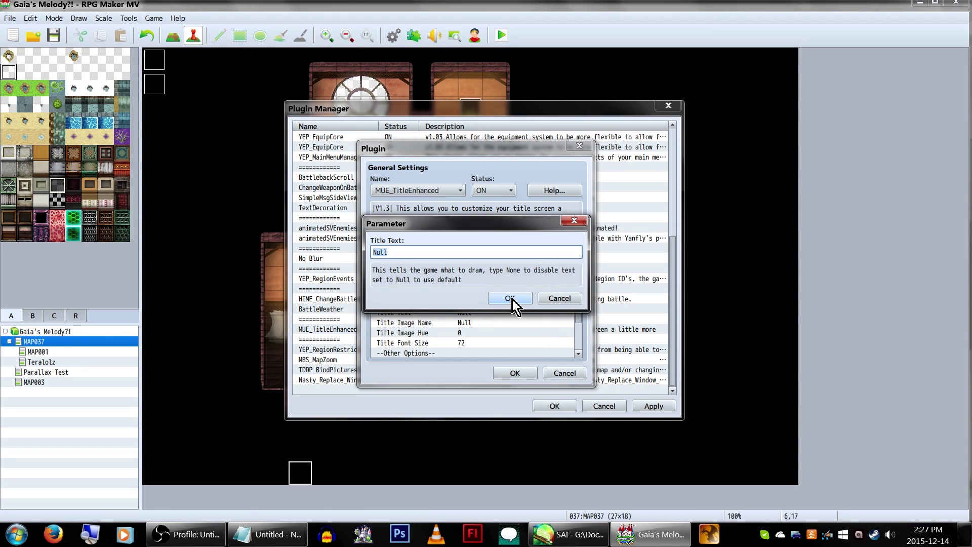
Step: Keep both Title Text and Title Image Name at Null
{"action": "left_click", "coordinate": [512, 300]}
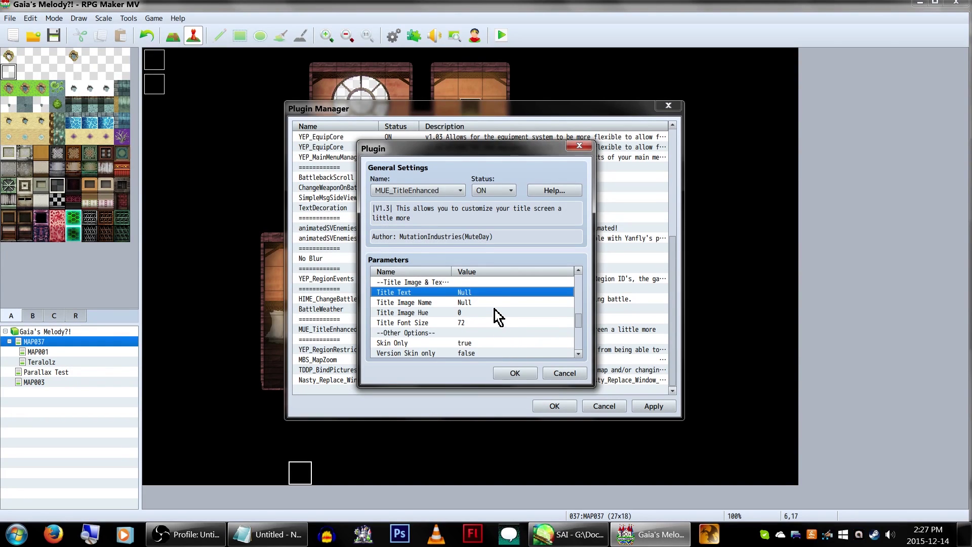
{"action": "left_click", "coordinate": [493, 302]}
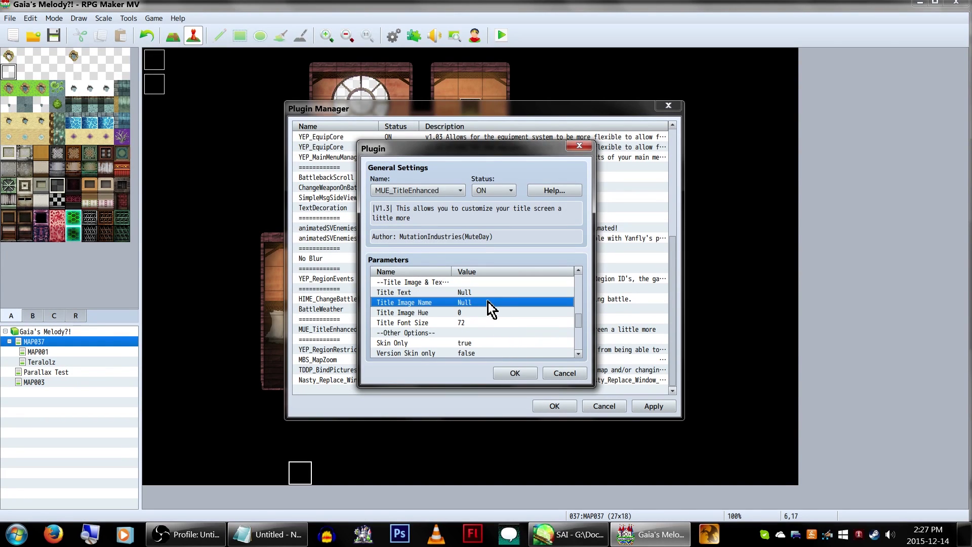
{"action": "double_click", "coordinate": [489, 303]}
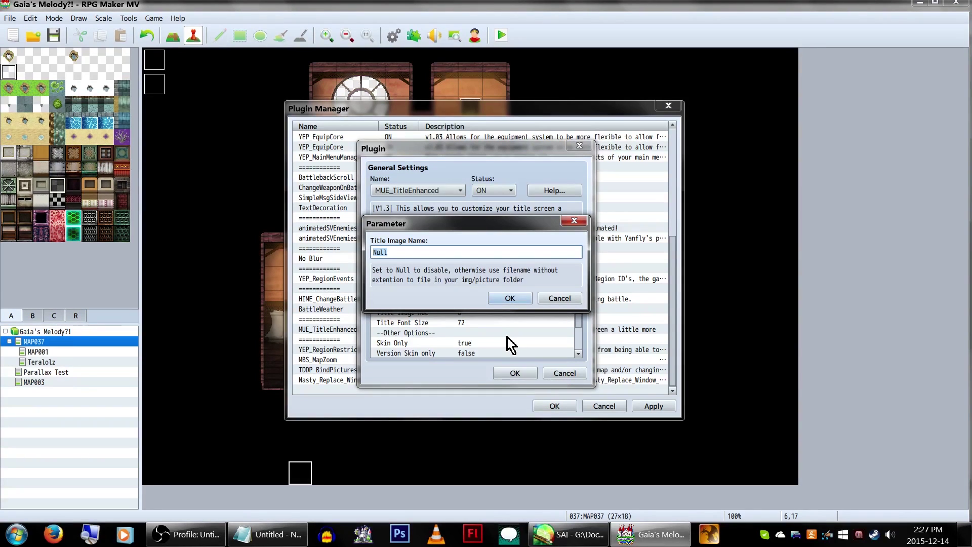
{"action": "left_click", "coordinate": [511, 300]}
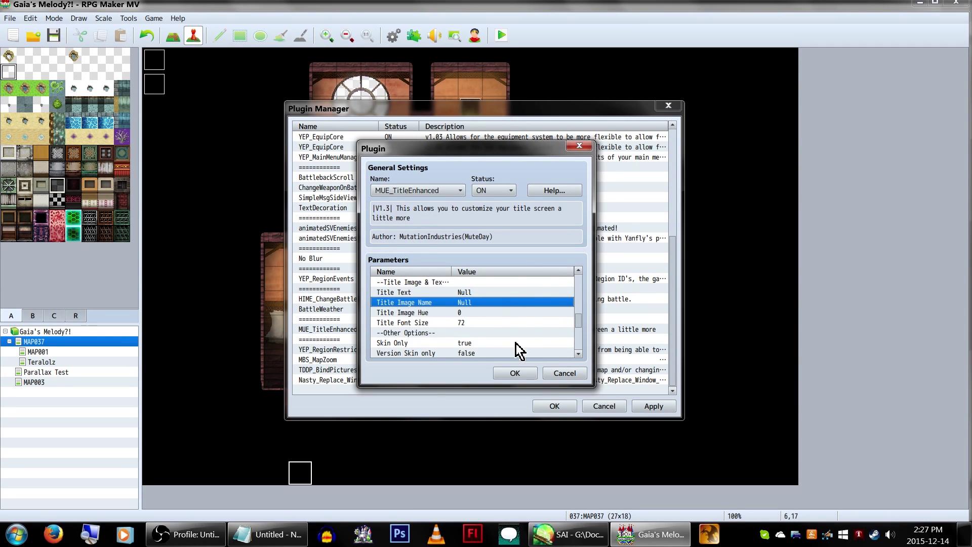
{"action": "scroll", "coordinate": [519, 324], "scroll_direction": "down", "scroll_amount": 1}
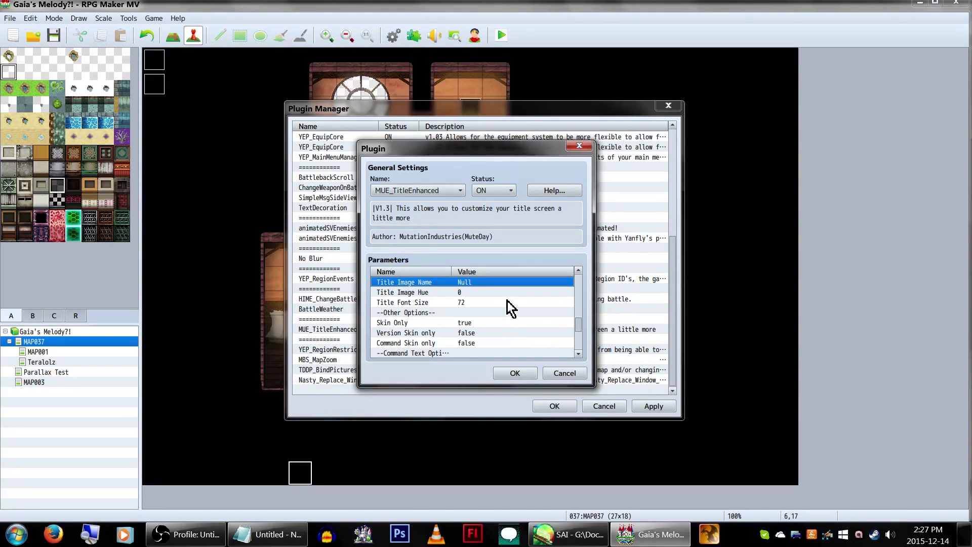
{"action": "left_click", "coordinate": [508, 302]}
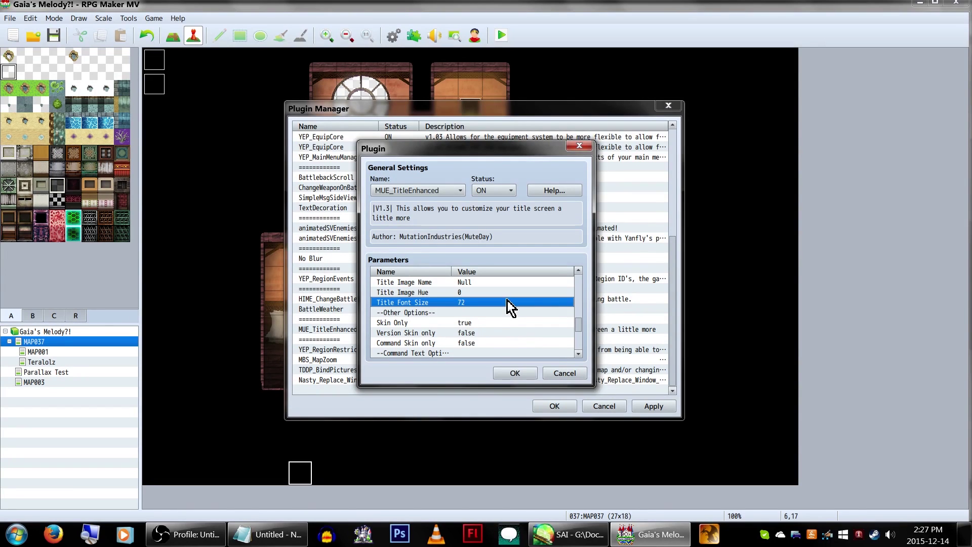
{"action": "double_click", "coordinate": [508, 302]}
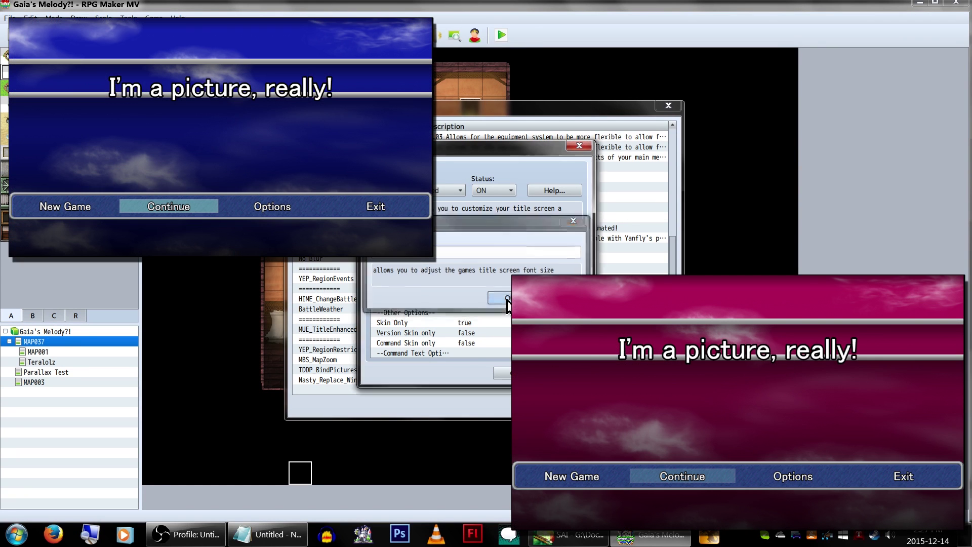
{"action": "left_click", "coordinate": [508, 299]}
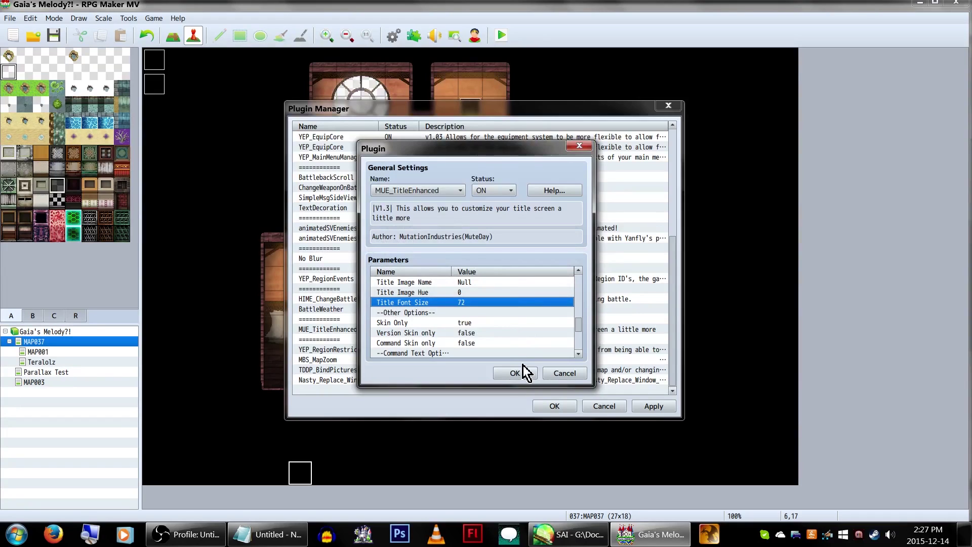
{"action": "scroll", "coordinate": [530, 340], "scroll_direction": "down", "scroll_amount": 1}
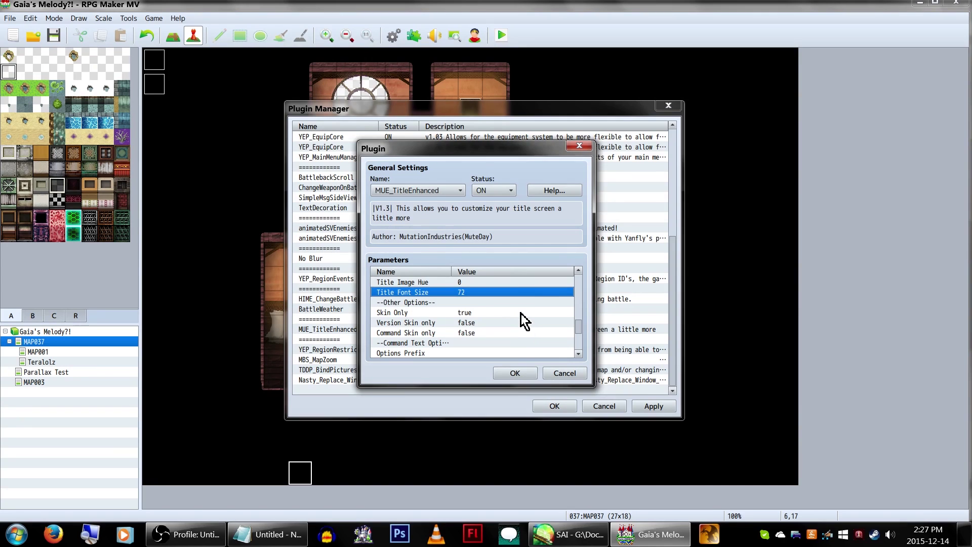
Step: Confirm Skin Only true, keep Version Skin only false, and open the Options Prefix editor
{"action": "double_click", "coordinate": [521, 314]}
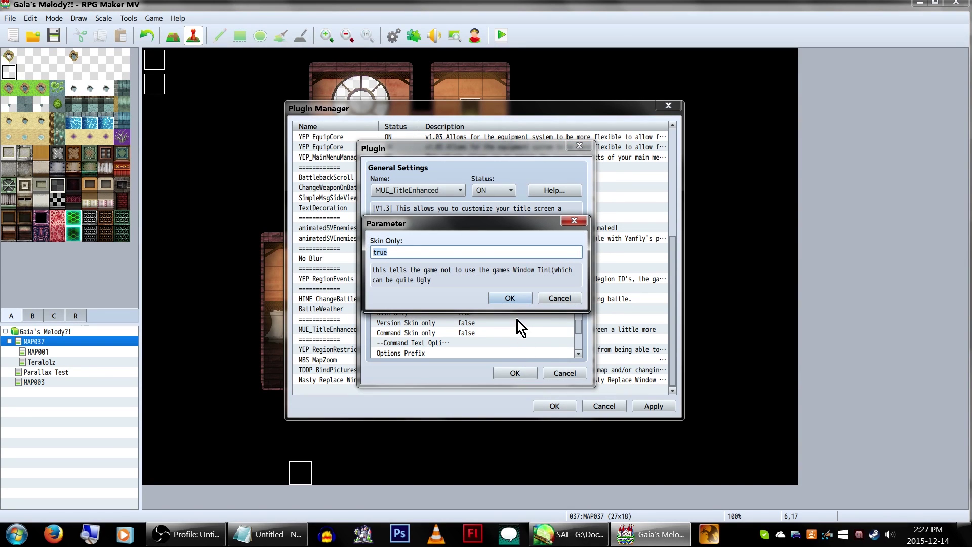
{"action": "left_click", "coordinate": [509, 298]}
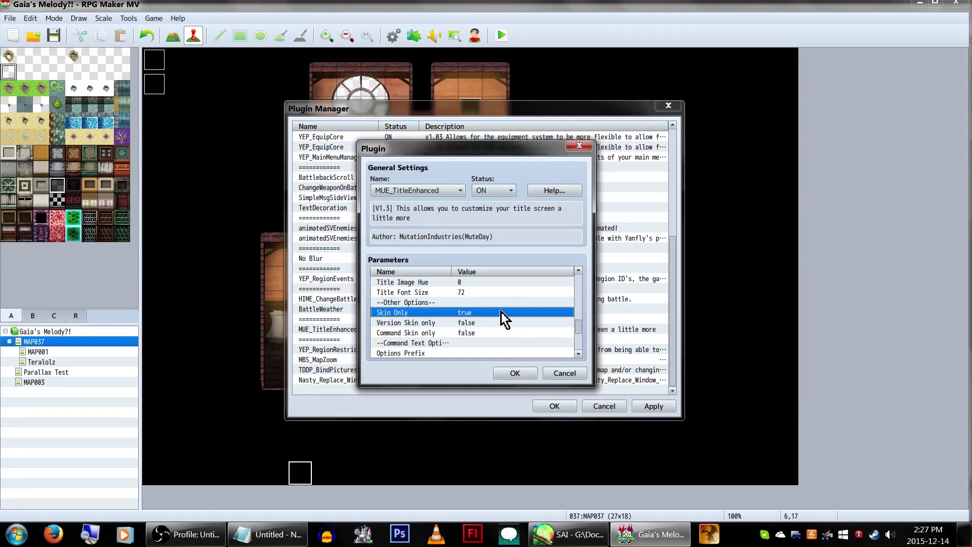
{"action": "scroll", "coordinate": [500, 314], "scroll_direction": "down", "scroll_amount": 1}
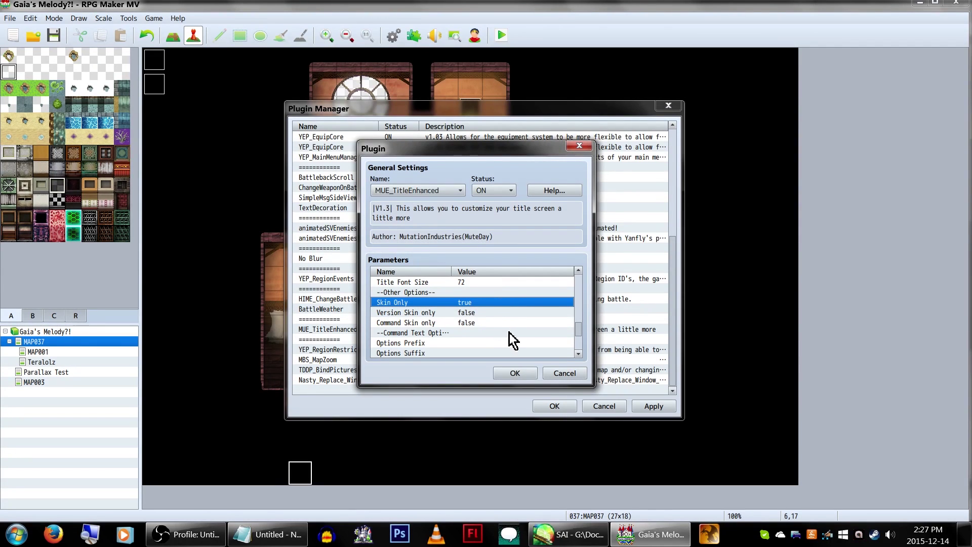
{"action": "left_click", "coordinate": [509, 314]}
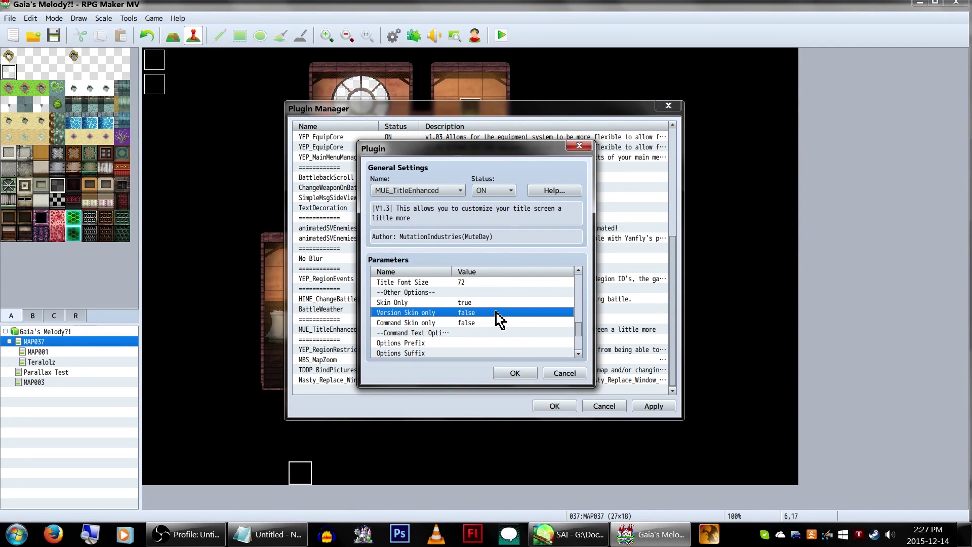
{"action": "double_click", "coordinate": [496, 312]}
{"action": "left_click", "coordinate": [513, 300]}
{"action": "scroll", "coordinate": [518, 299], "scroll_direction": "down", "scroll_amount": 4}
{"action": "double_click", "coordinate": [493, 306]}
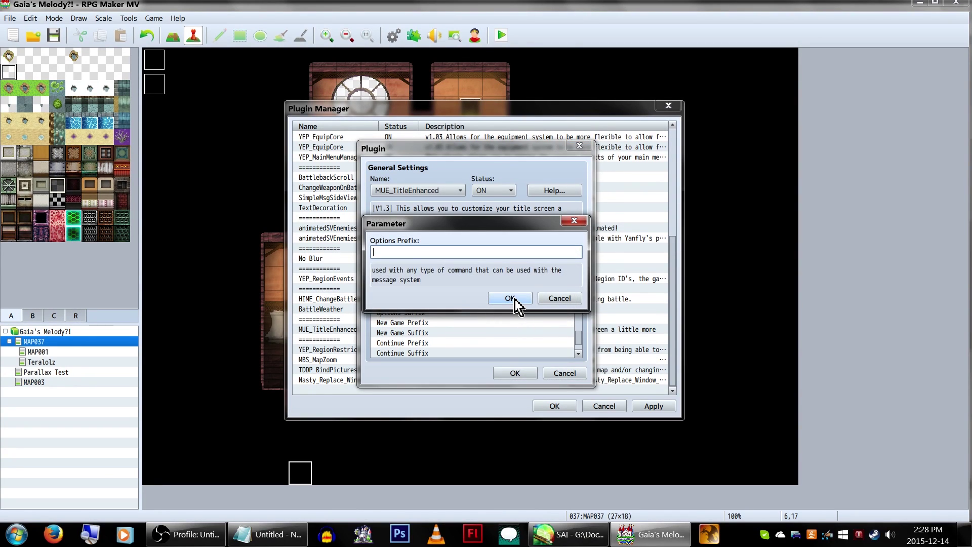
Step: Consult Notepad's Command Text Options notes, then return to the empty Options Prefix editor
{"action": "key", "text": "alt+Tab"}
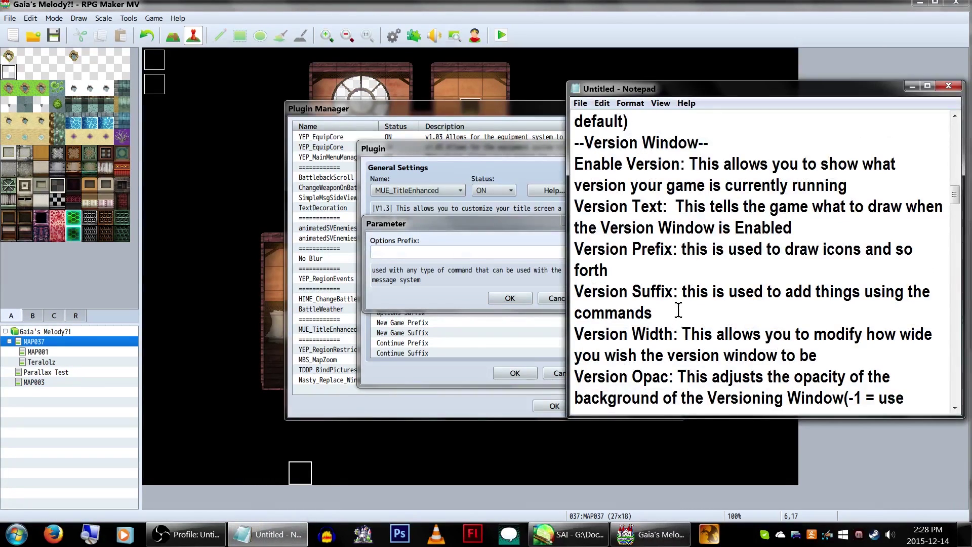
{"action": "scroll", "coordinate": [678, 310], "scroll_direction": "down", "scroll_amount": 3}
{"action": "scroll", "coordinate": [483, 221], "scroll_direction": "down", "scroll_amount": 2}
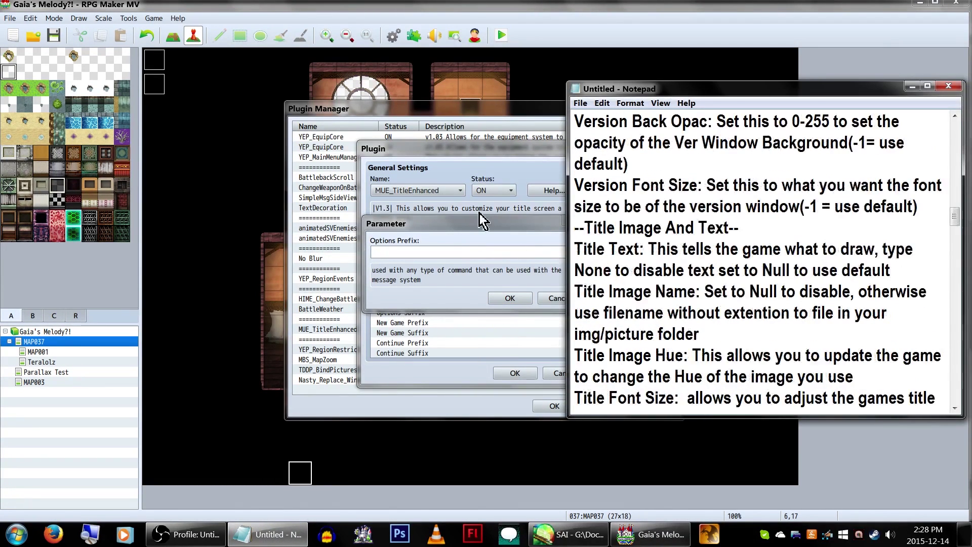
{"action": "left_click_drag", "start_coordinate": [483, 220], "coordinate": [569, 302]}
{"action": "left_click", "coordinate": [267, 534]}
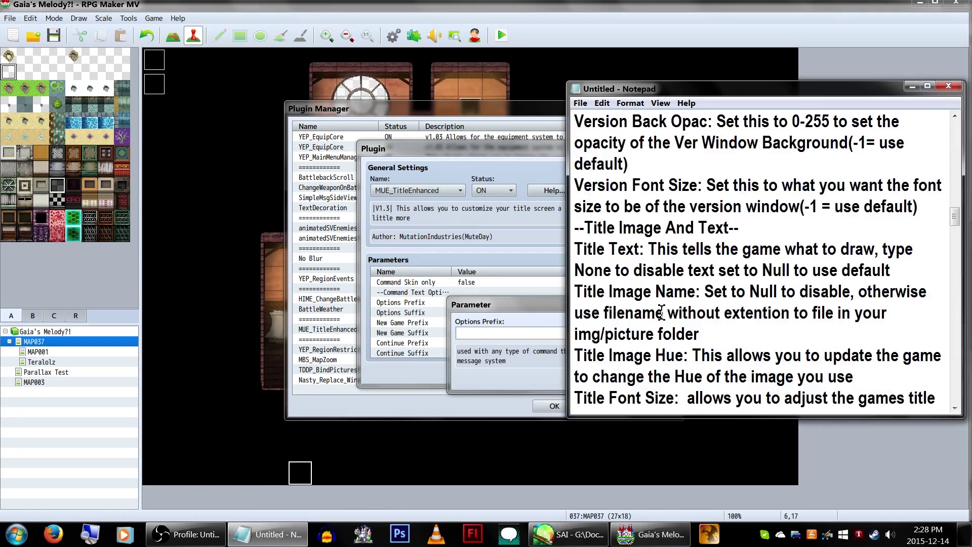
{"action": "scroll", "coordinate": [662, 312], "scroll_direction": "down", "scroll_amount": 10}
{"action": "scroll", "coordinate": [663, 307], "scroll_direction": "up", "scroll_amount": 6}
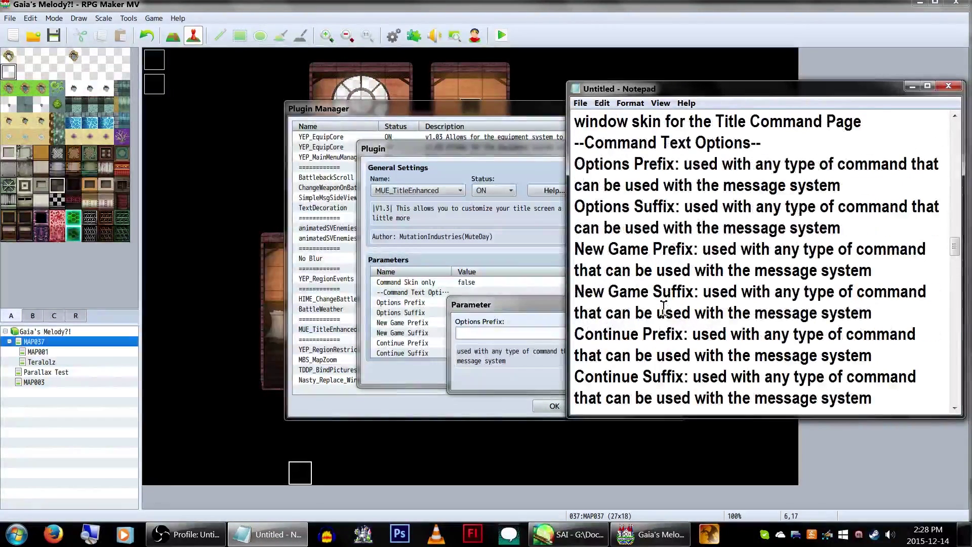
{"action": "left_click", "coordinate": [507, 227]}
Step: Leave Options Prefix, New Game Prefix and Exit Prefix empty
{"action": "left_click", "coordinate": [590, 381]}
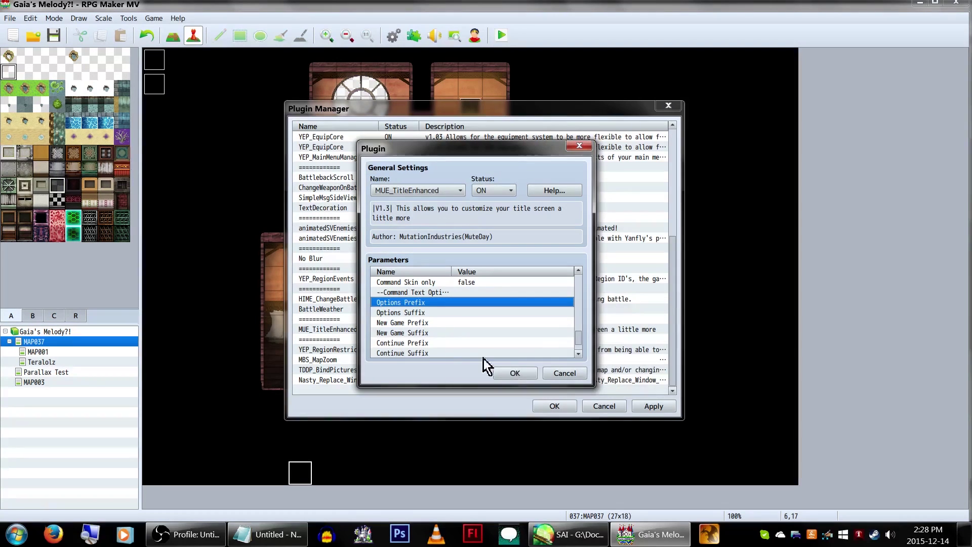
{"action": "double_click", "coordinate": [456, 324]}
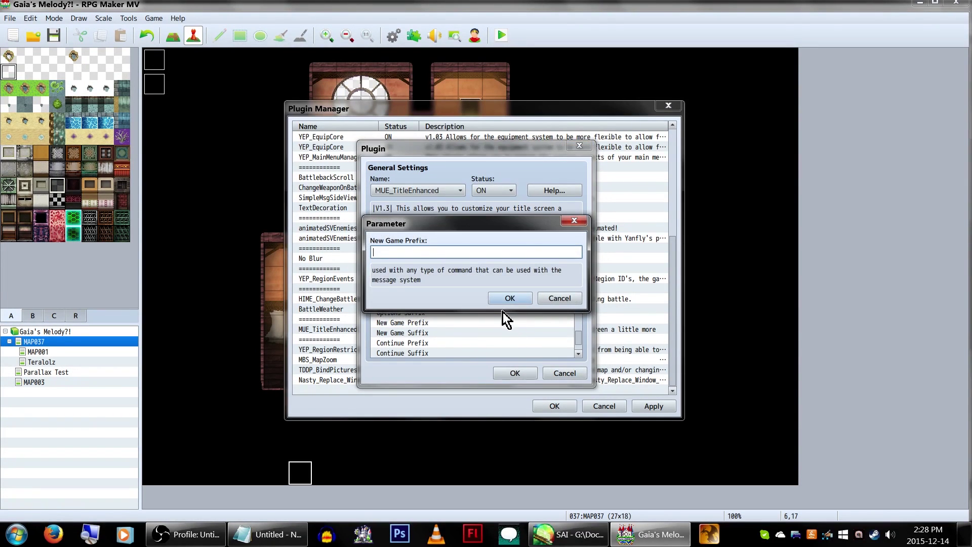
{"action": "key", "text": "Return"}
{"action": "scroll", "coordinate": [486, 316], "scroll_direction": "down", "scroll_amount": 1}
{"action": "left_click", "coordinate": [445, 343]}
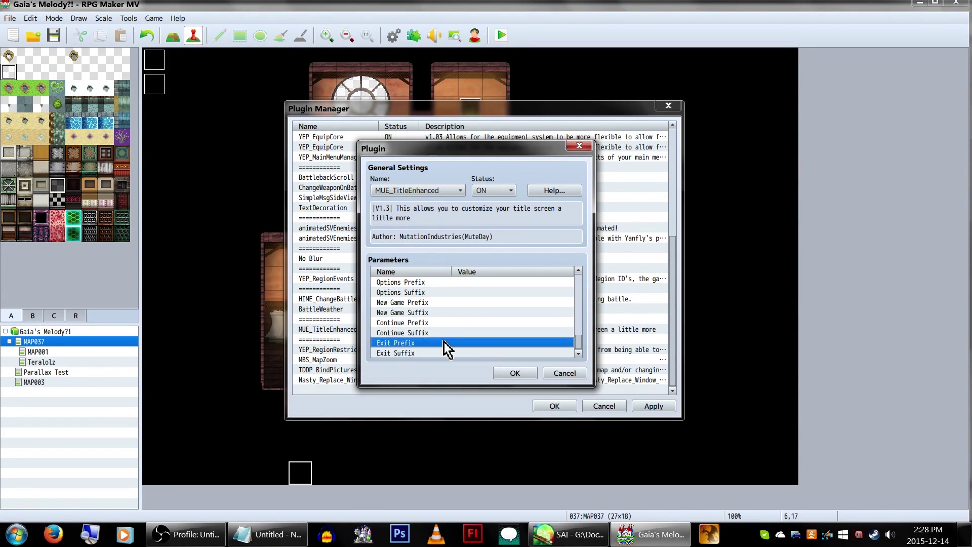
{"action": "scroll", "coordinate": [429, 319], "scroll_direction": "up", "scroll_amount": 1}
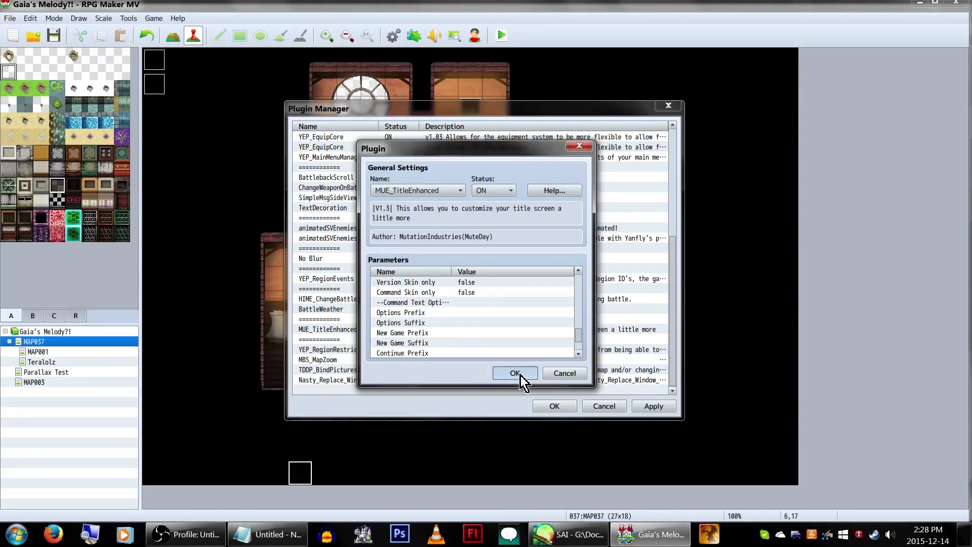
Step: Confirm the plugin settings and launch a playtest, saving the project first
{"action": "left_click", "coordinate": [521, 375]}
{"action": "key", "text": "Return"}
{"action": "left_click", "coordinate": [500, 35]}
{"action": "left_click", "coordinate": [441, 286]}
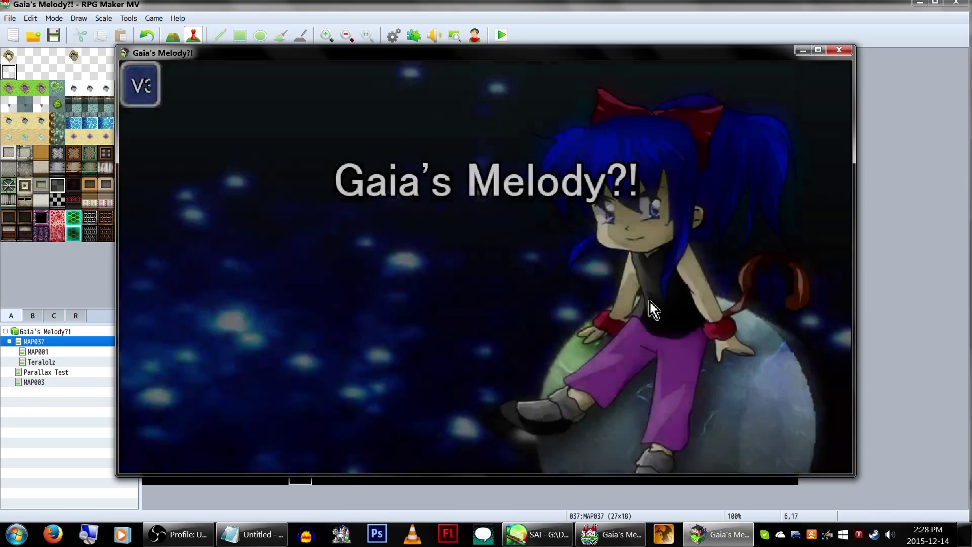
Step: Switch the playtest to fullscreen and open Options from the horizontal title menu
{"action": "key", "text": "F4"}
{"action": "key", "text": "Right"}
{"action": "key", "text": "Return"}
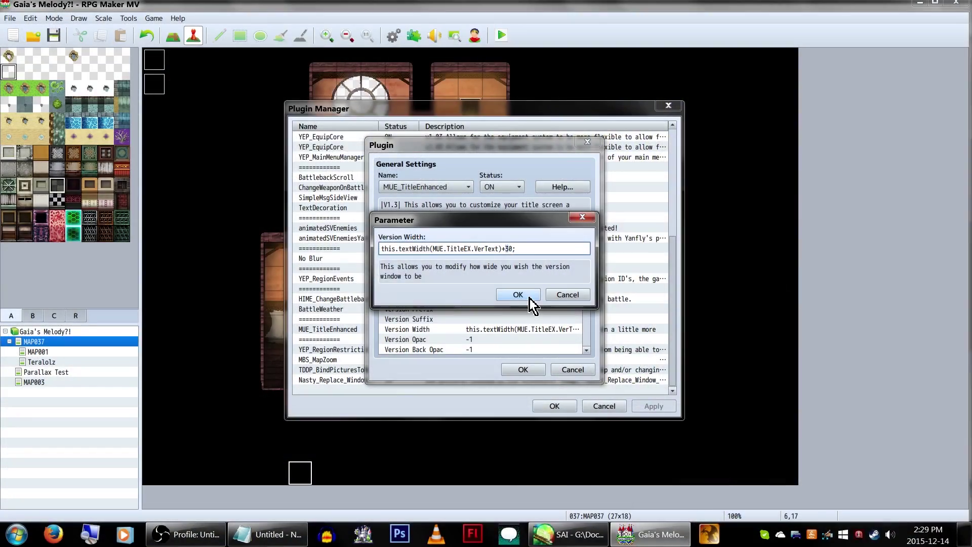
Step: Start another playtest, saving changes first
{"action": "left_click", "coordinate": [519, 295]}
{"action": "left_click", "coordinate": [501, 35]}
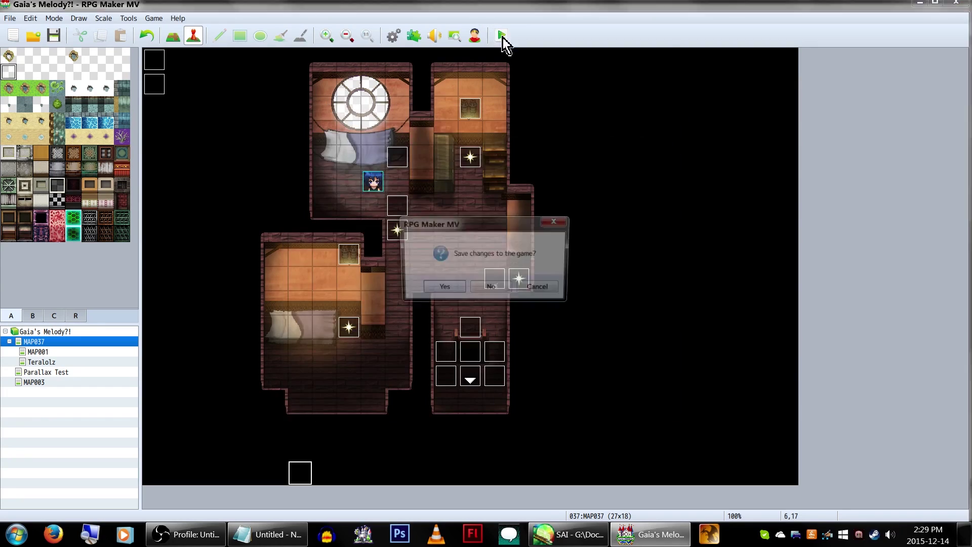
{"action": "key", "text": "Return"}
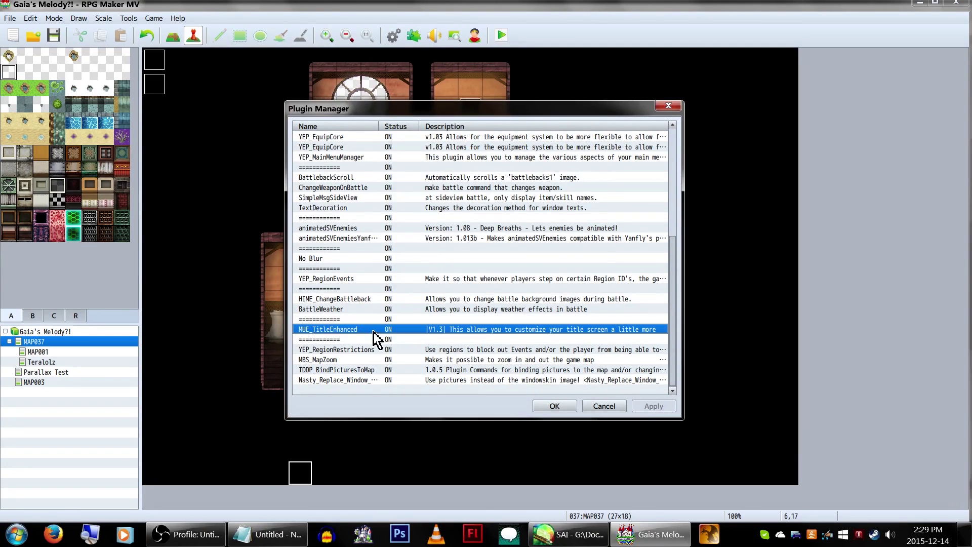
Step: Change MUE_TitleEnhanced's Title Text parameter from Null to None and confirm the plugin settings
{"action": "double_click", "coordinate": [373, 331]}
{"action": "scroll", "coordinate": [511, 307], "scroll_direction": "down", "scroll_amount": 2}
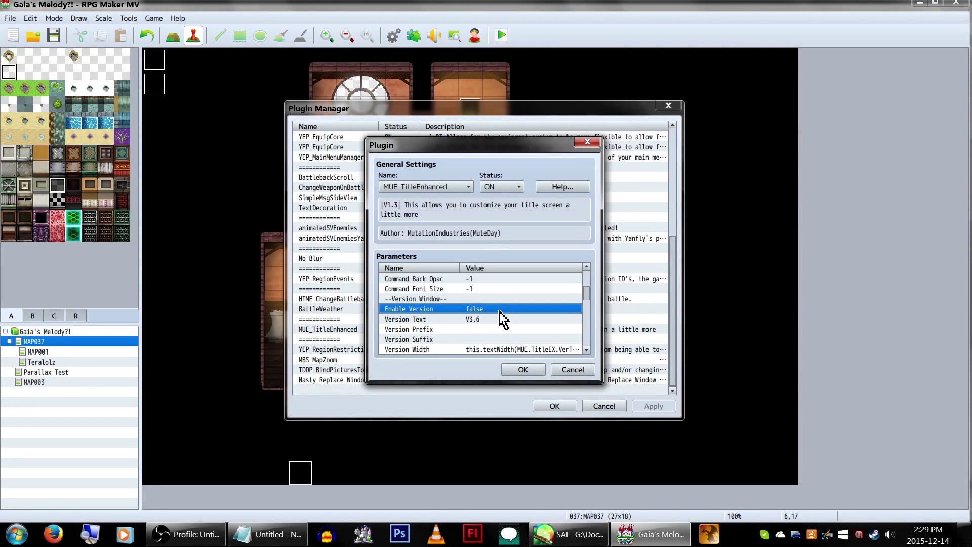
{"action": "scroll", "coordinate": [502, 313], "scroll_direction": "down", "scroll_amount": 4}
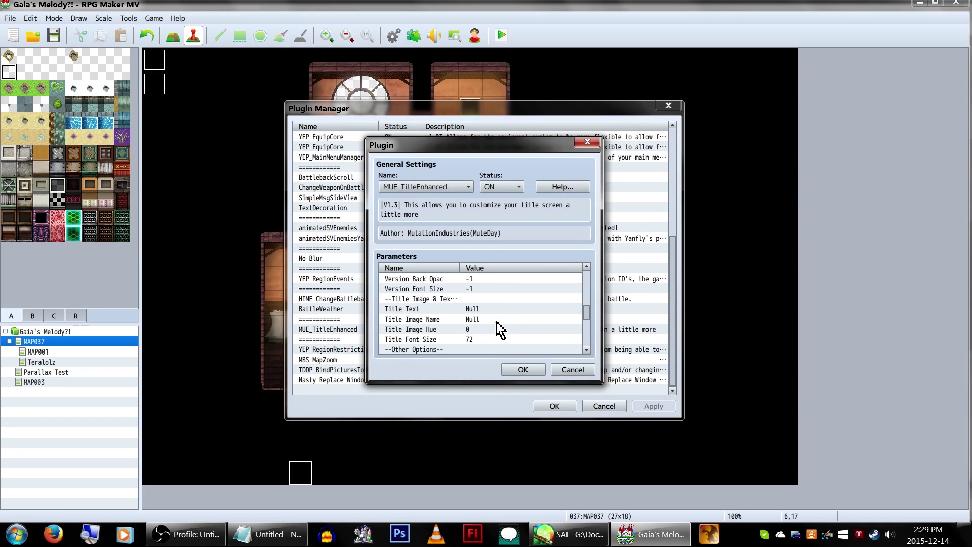
{"action": "double_click", "coordinate": [497, 310]}
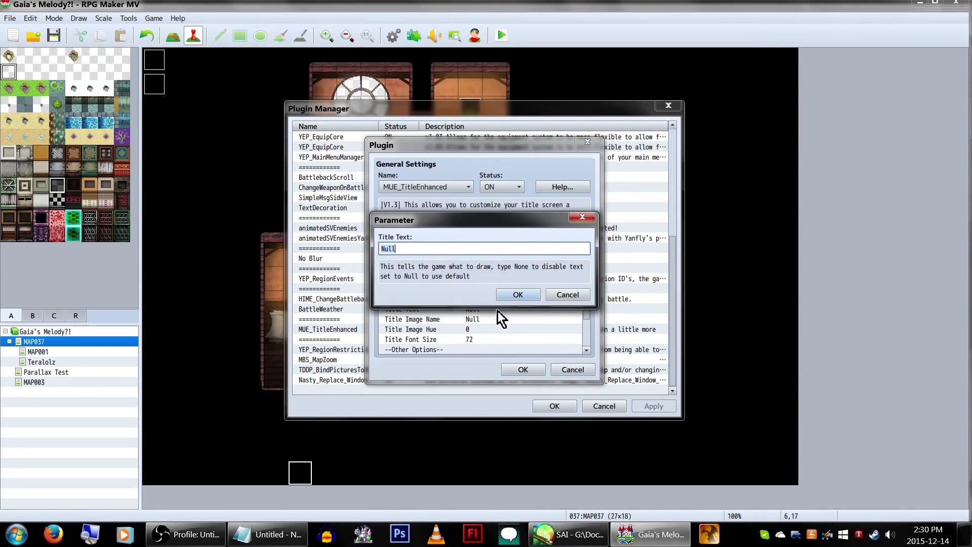
{"action": "type", "text": "None"}
{"action": "key", "text": "Return"}
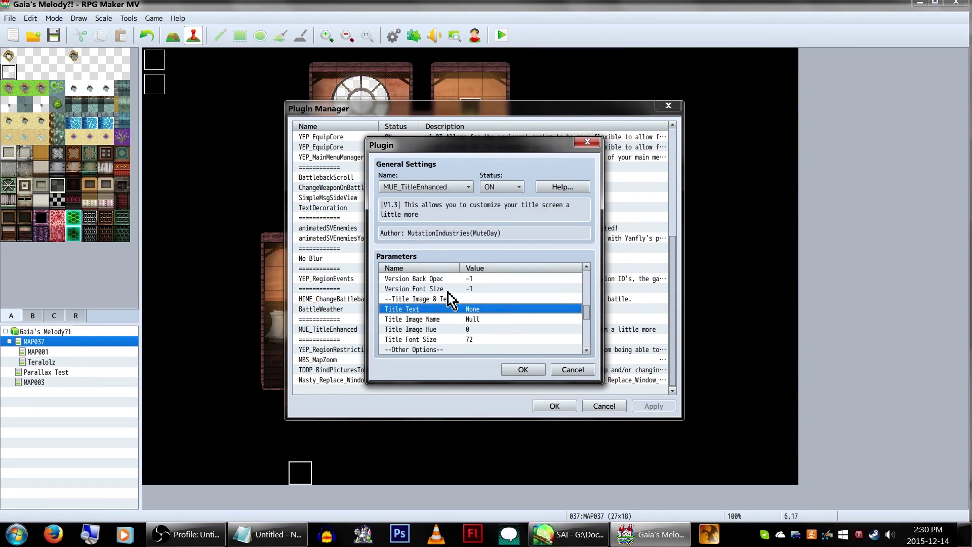
{"action": "key", "text": "Return"}
{"action": "key", "text": "Return"}
Step: Set GM new1 as the title-screen background, then run a fullscreen playtest
{"action": "double_click", "coordinate": [688, 361]}
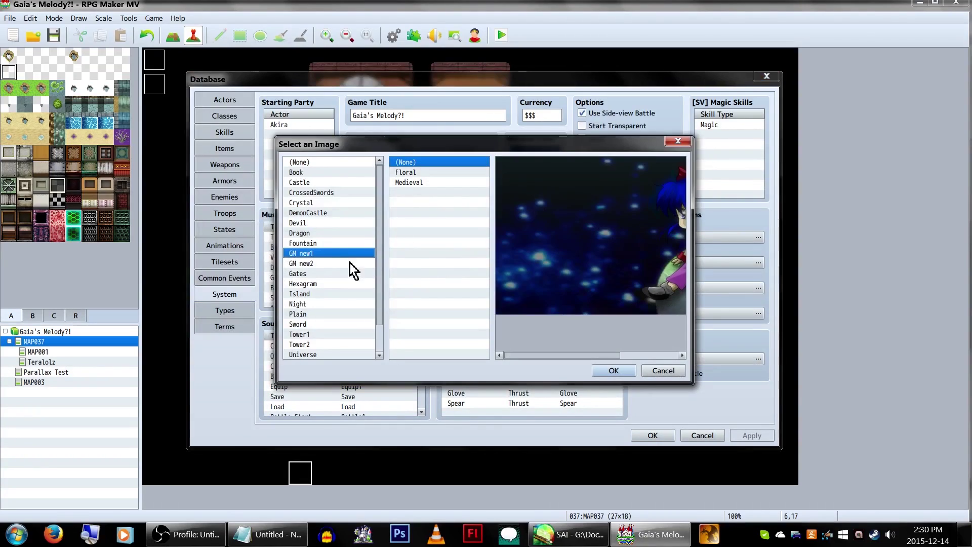
{"action": "key", "text": "Return"}
{"action": "key", "text": "Return"}
{"action": "key", "text": "ctrl+r"}
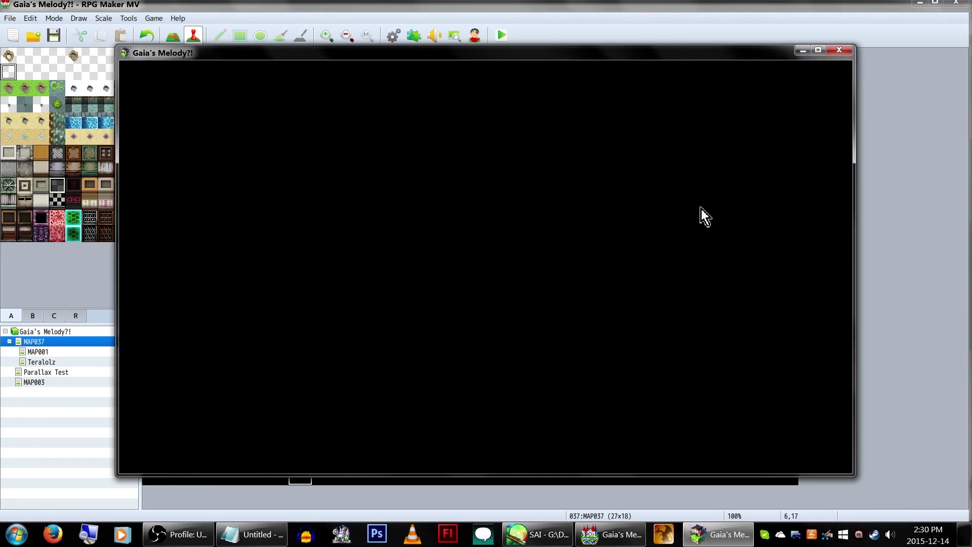
{"action": "key", "text": "F4"}
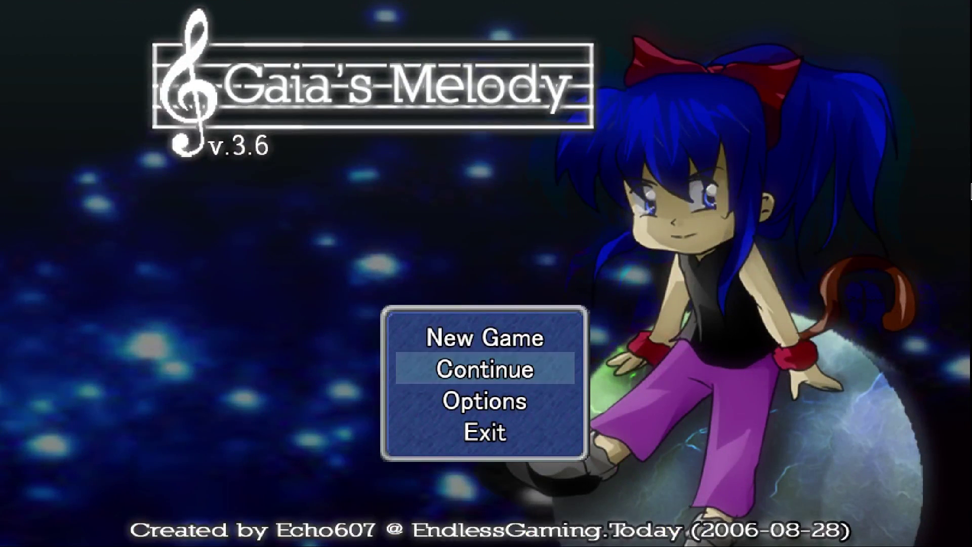